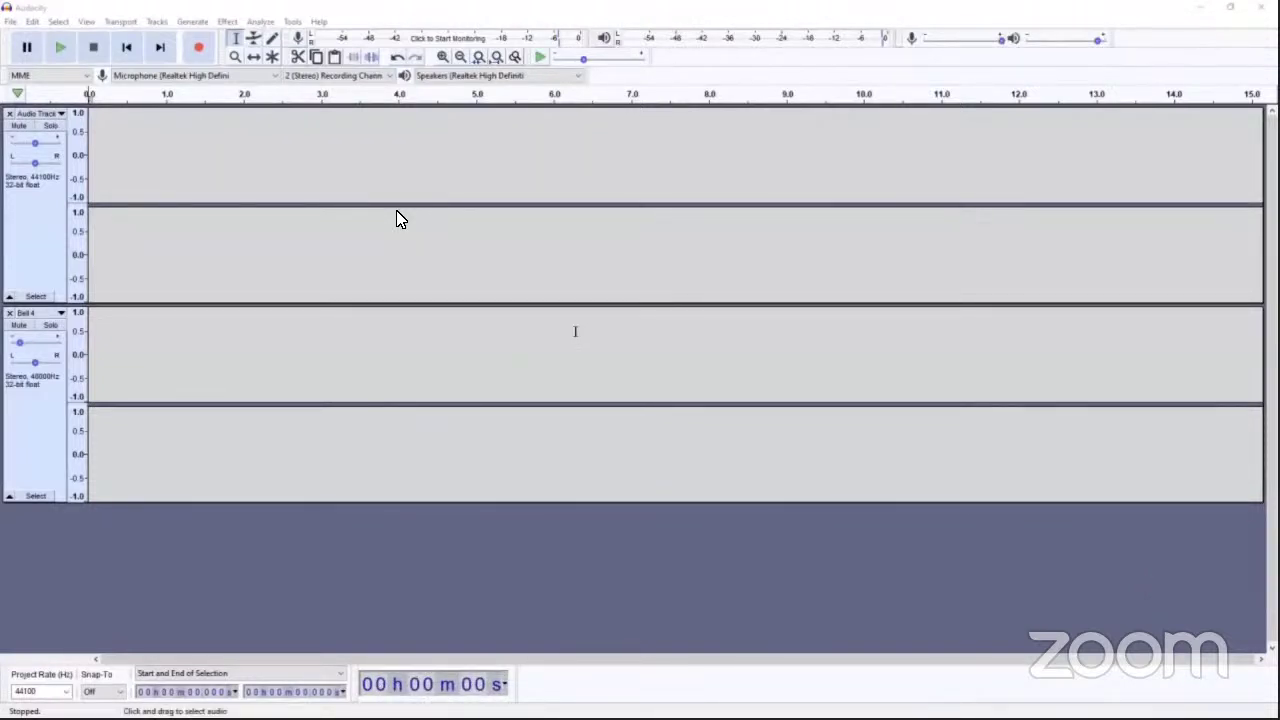
{"action": "mouse_move", "coordinate": [397, 217]}
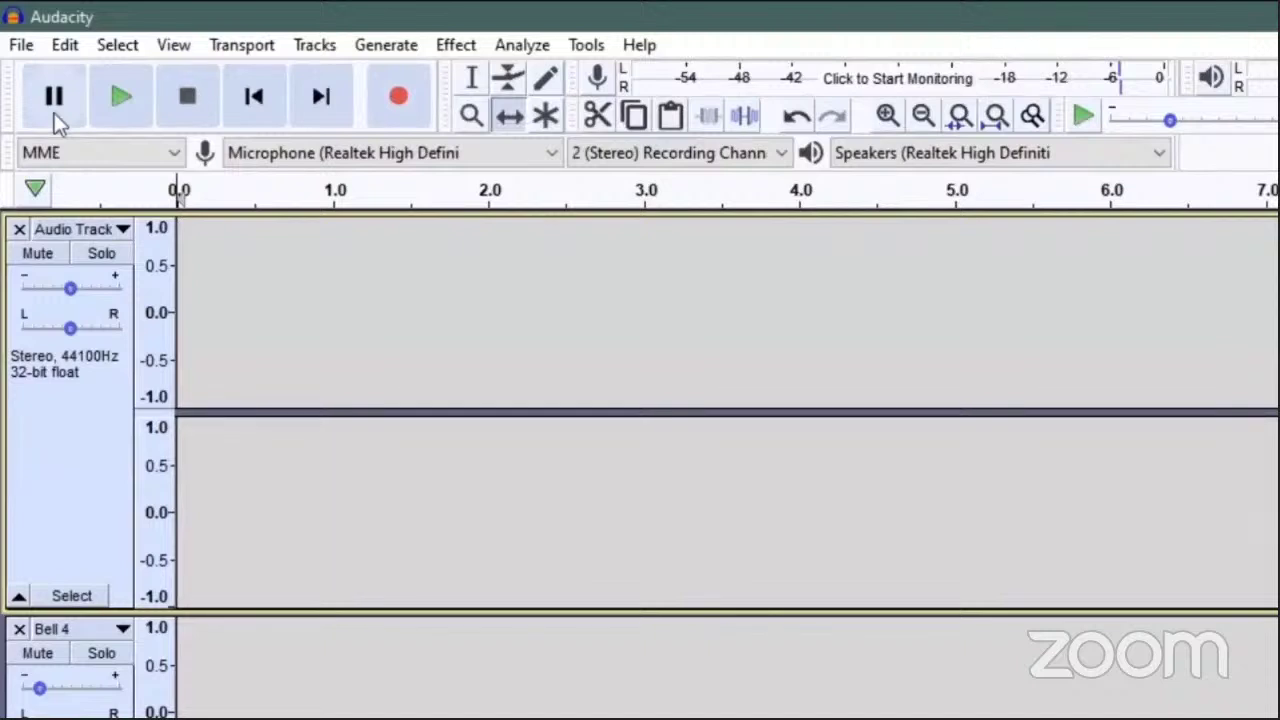
{"action": "key", "text": "r"}
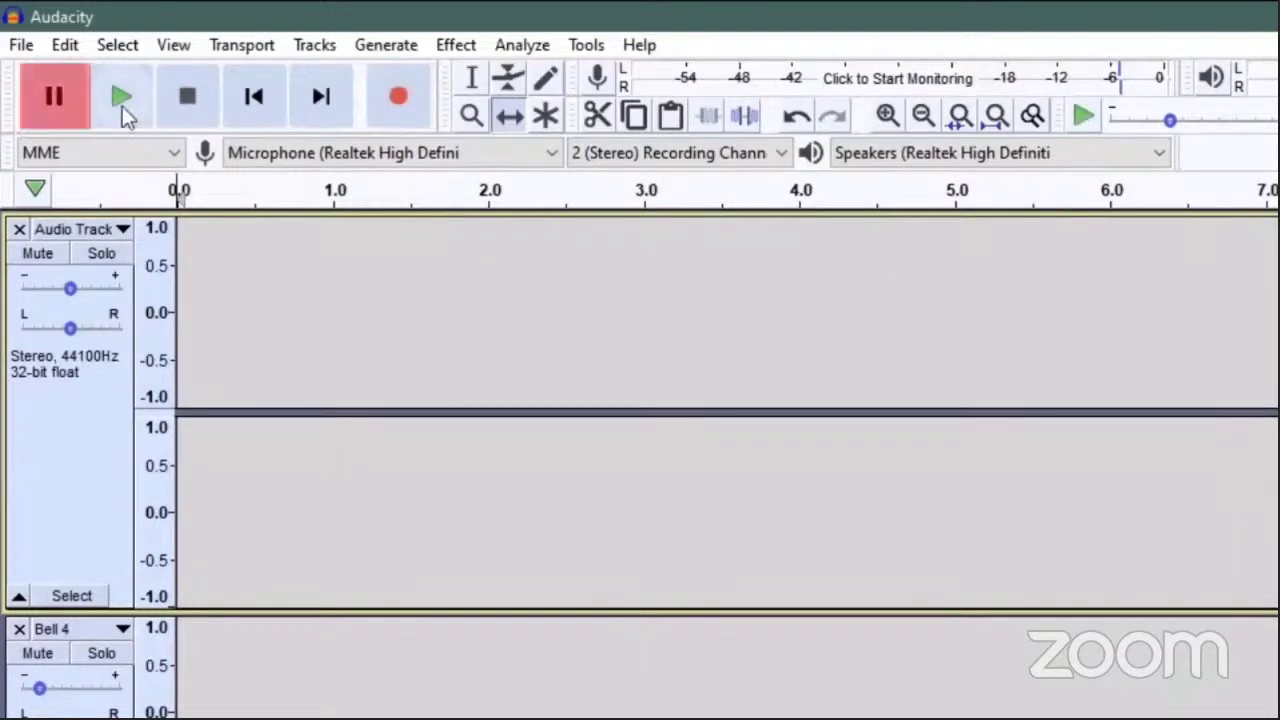
{"action": "key", "text": "Tab"}
{"action": "key", "text": "Tab"}
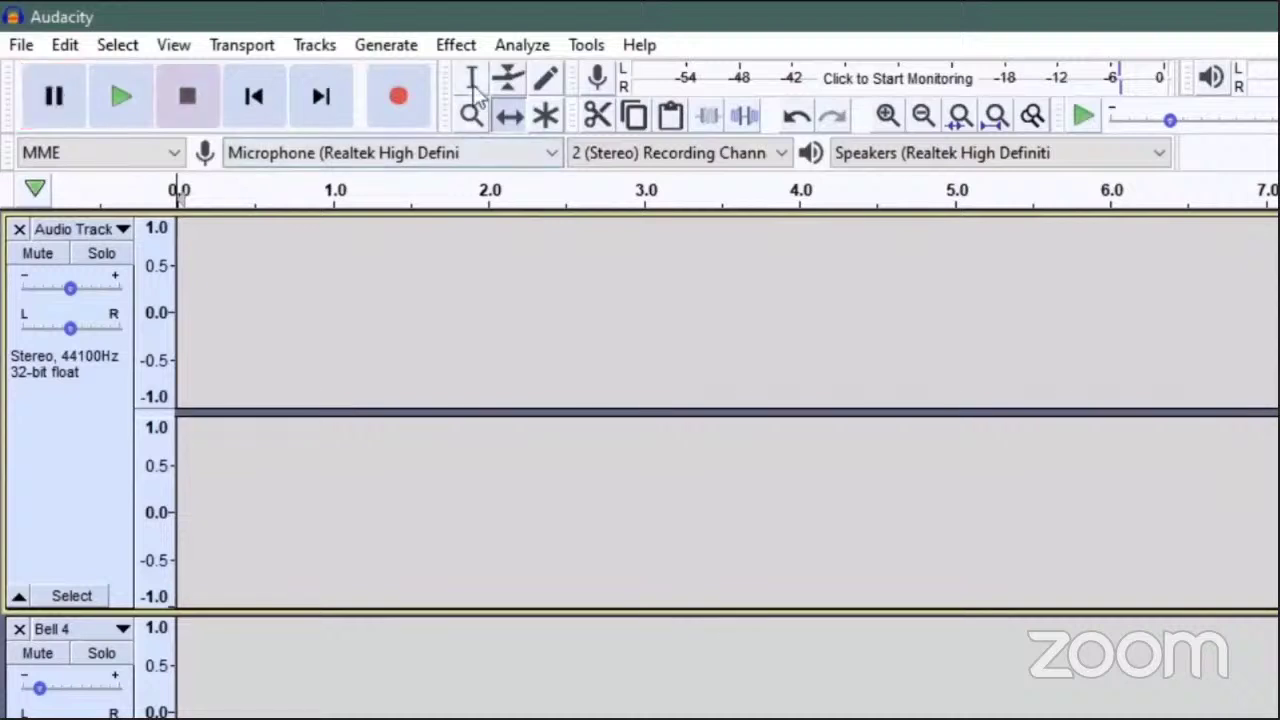
{"action": "key", "text": "Left"}
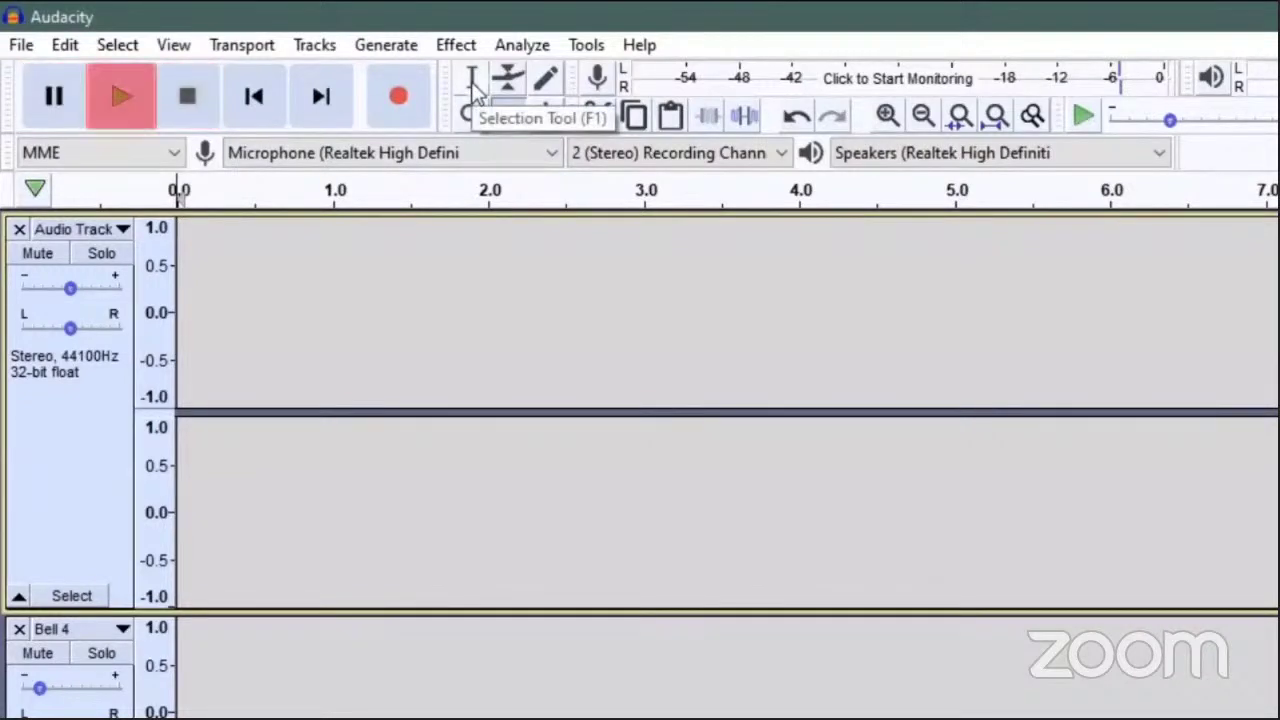
{"action": "key", "text": "ctrl+F6"}
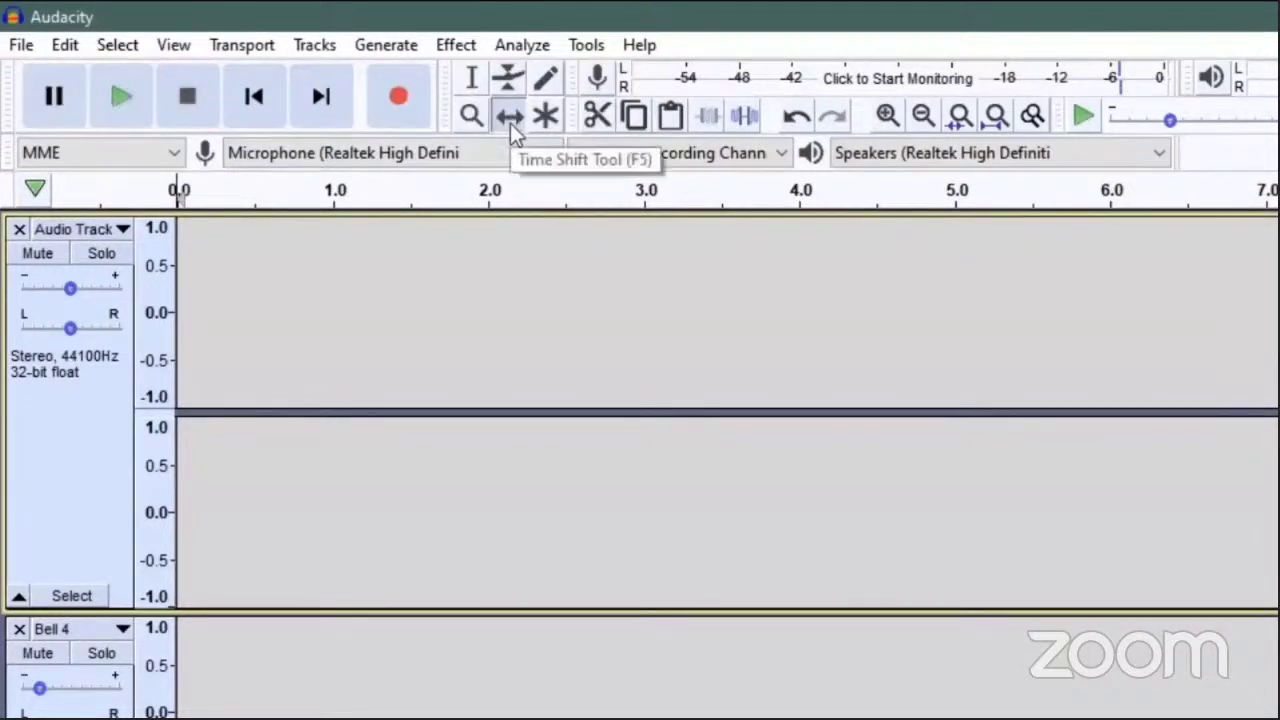
{"action": "key", "text": "Right"}
{"action": "key", "text": "Right"}
{"action": "key", "text": "Right"}
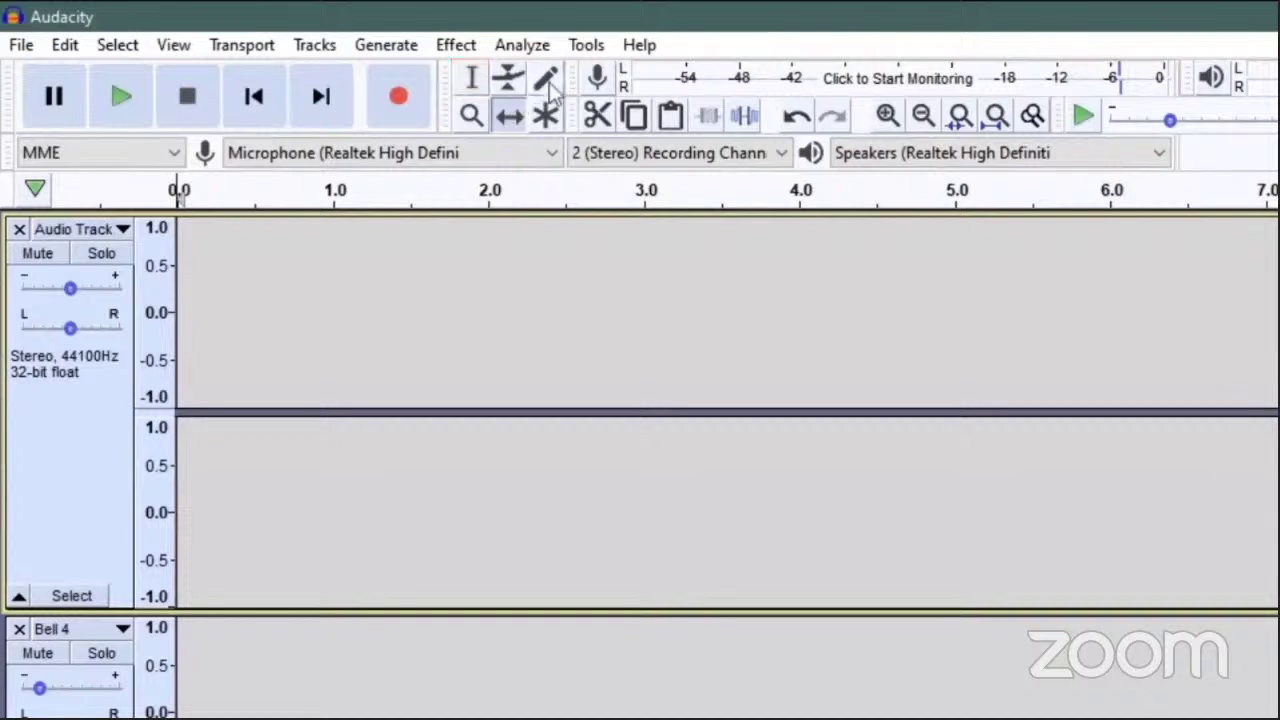
{"action": "key", "text": "Right"}
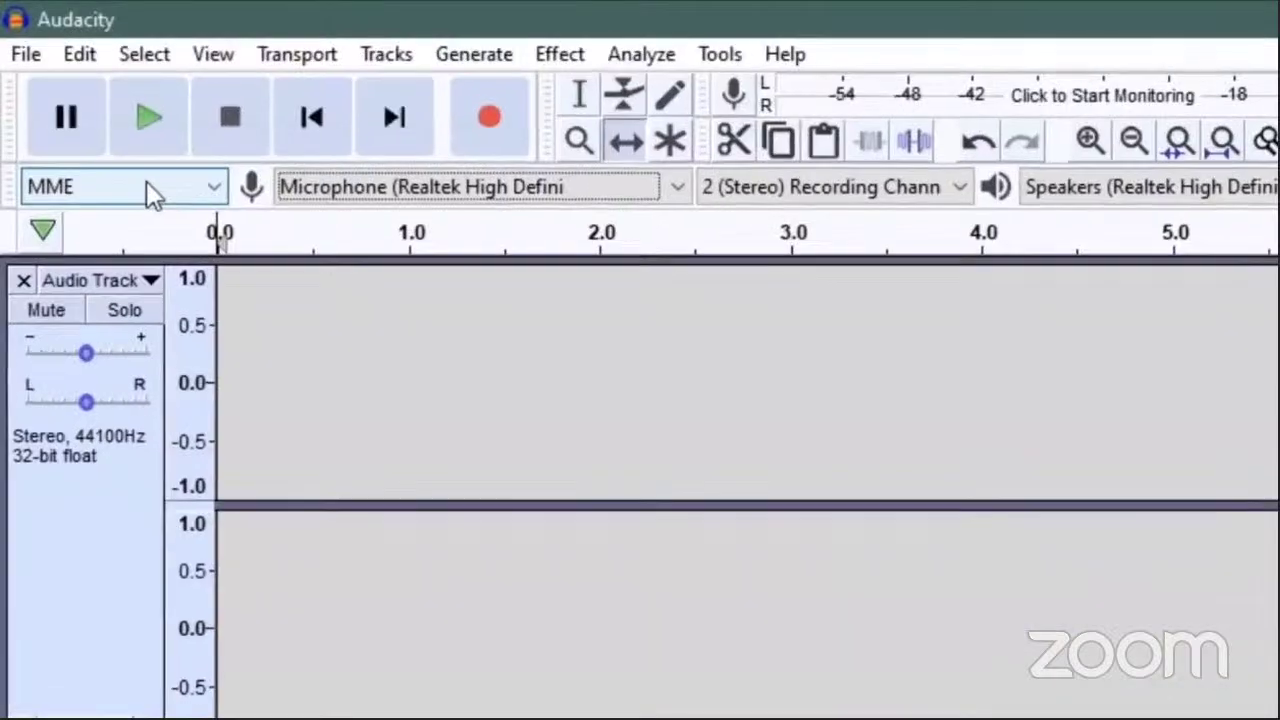
Look through the available recording devices without changing the selected Realtek microphone
{"action": "left_click", "coordinate": [60, 78]}
{"action": "left_click", "coordinate": [379, 184]}
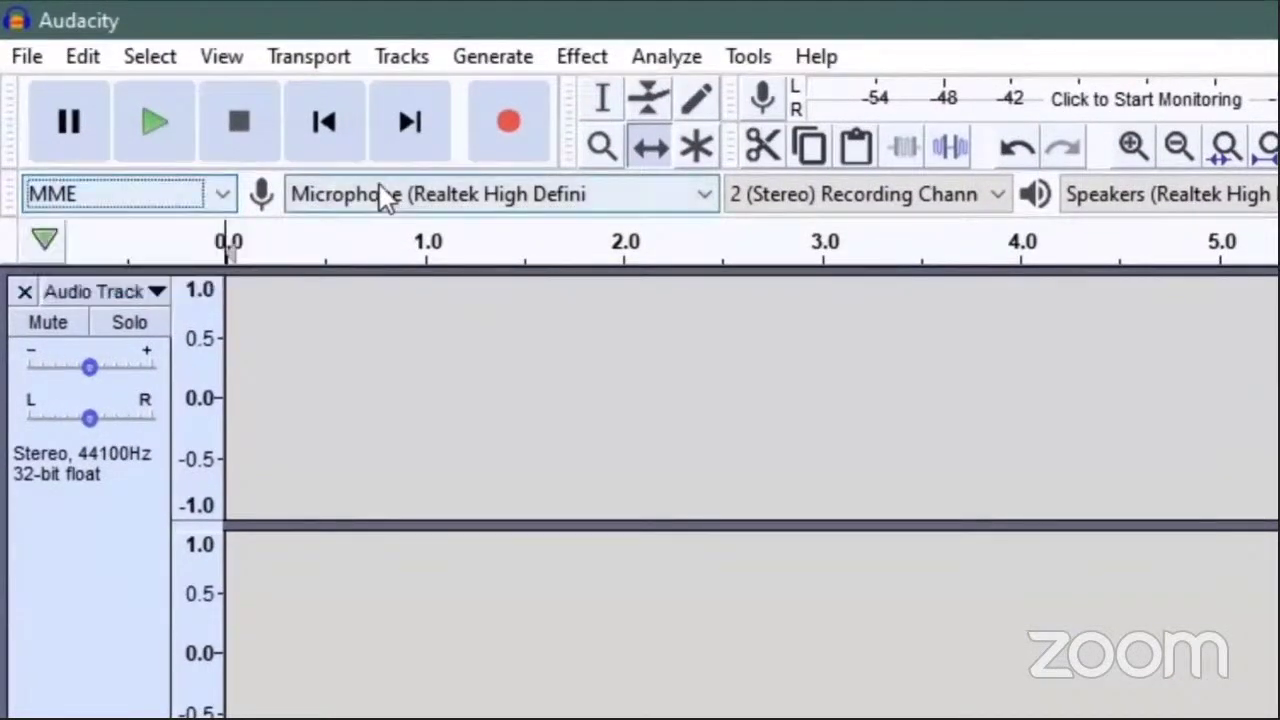
{"action": "left_click", "coordinate": [385, 195]}
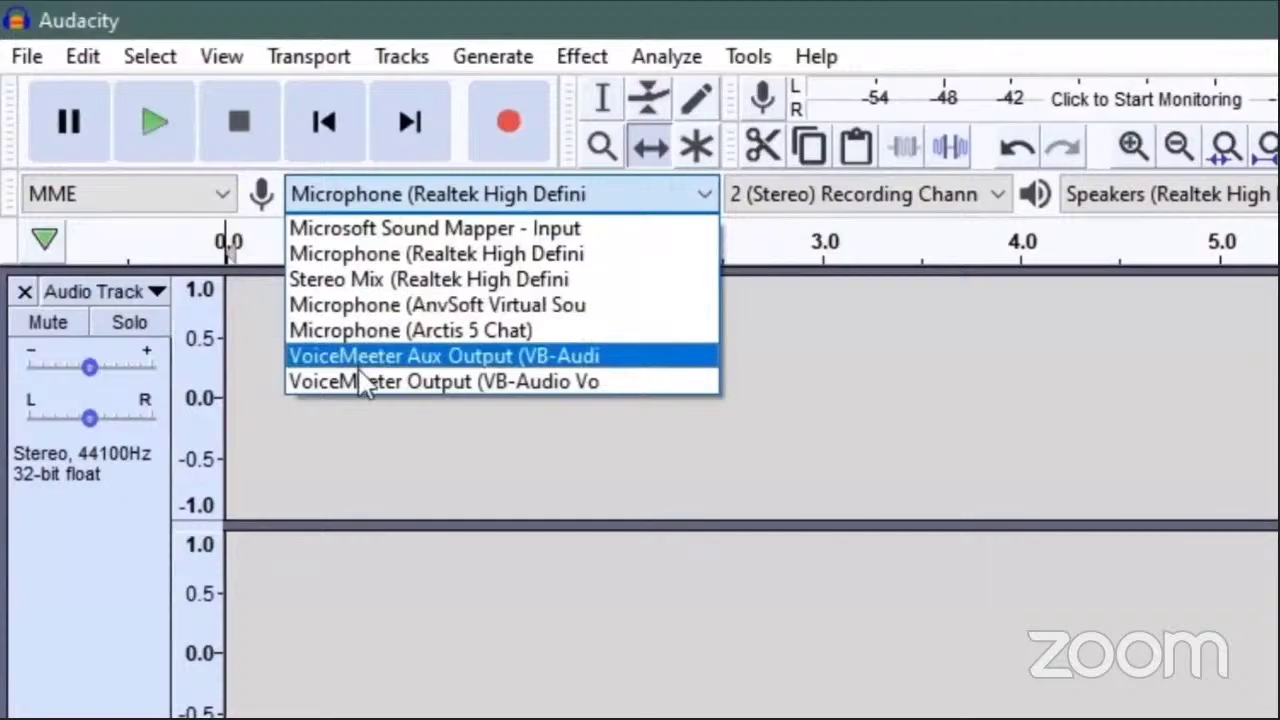
{"action": "left_click", "coordinate": [373, 196]}
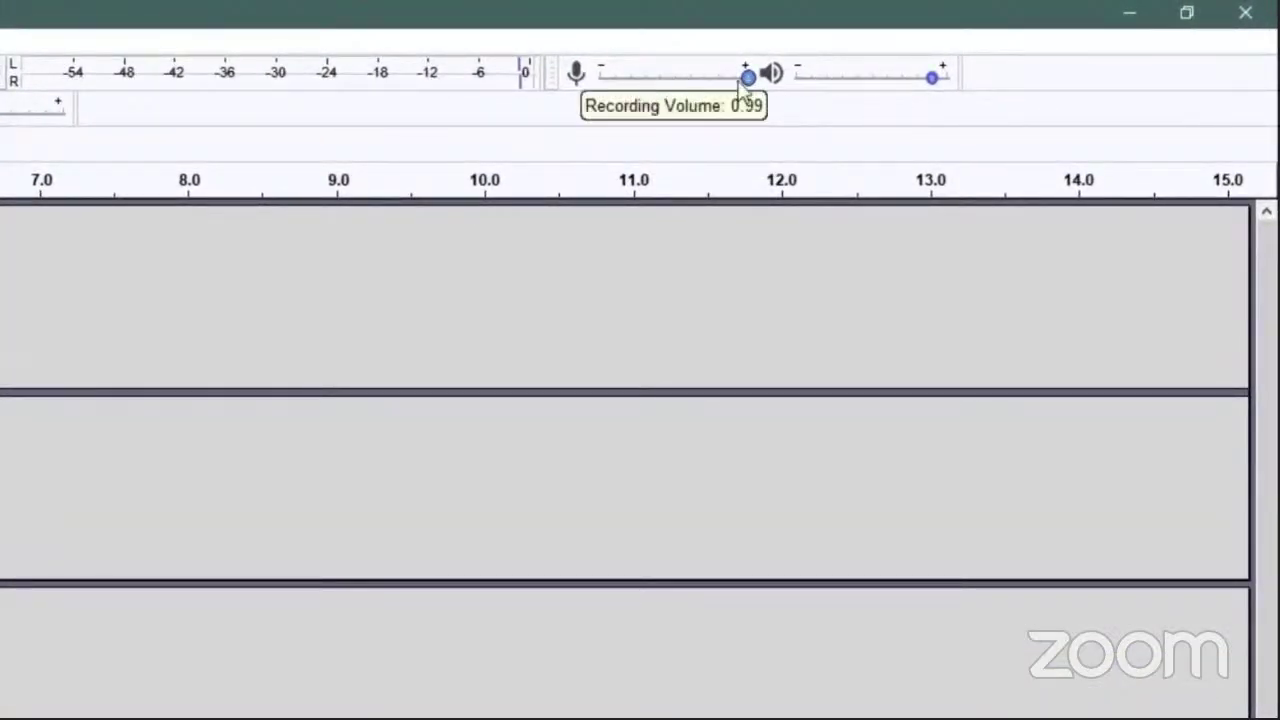
Lower the recording volume slightly and record about 7.6 seconds of speech into the first audio track
{"action": "left_click_drag", "start_coordinate": [740, 84], "coordinate": [733, 84]}
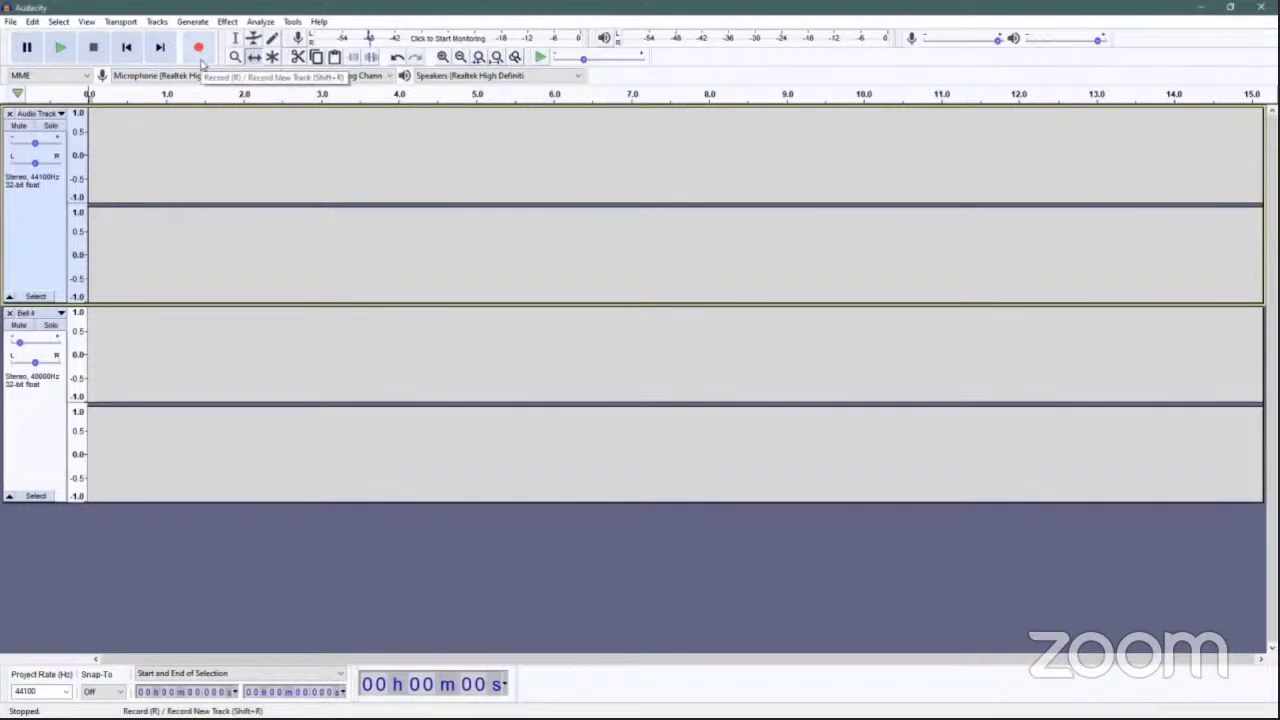
{"action": "left_click", "coordinate": [203, 60]}
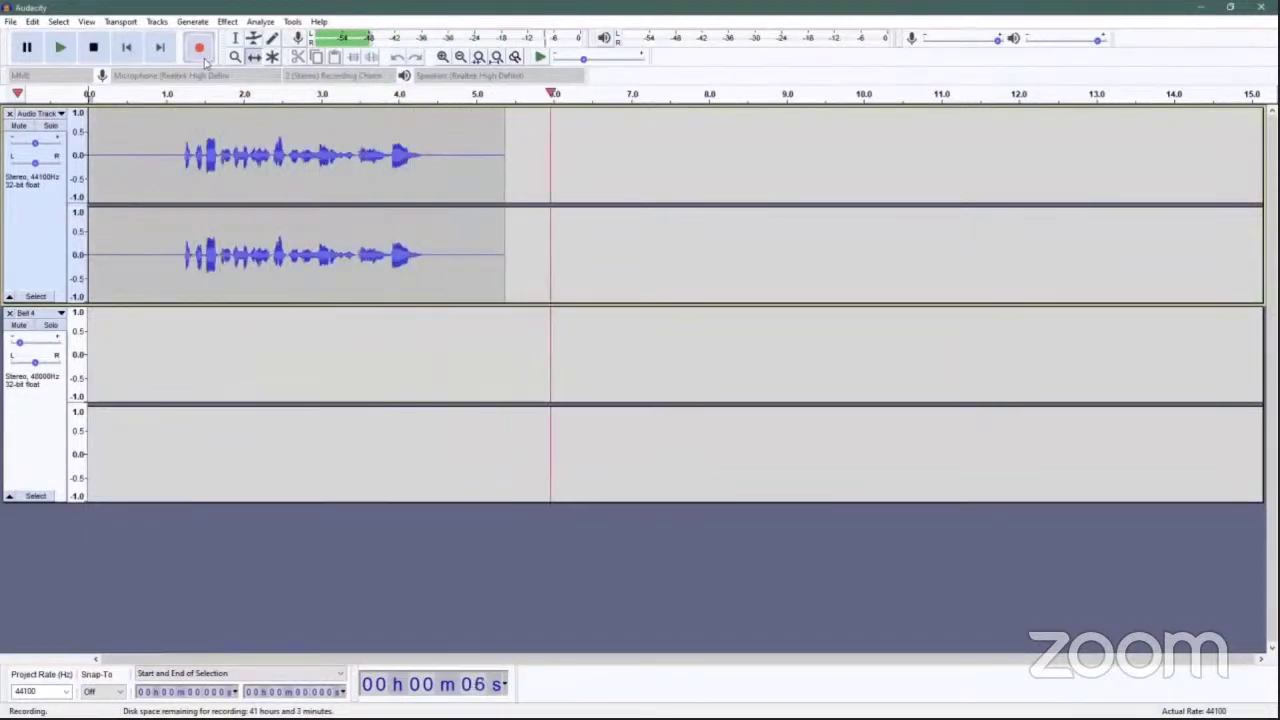
{"action": "left_click", "coordinate": [99, 56]}
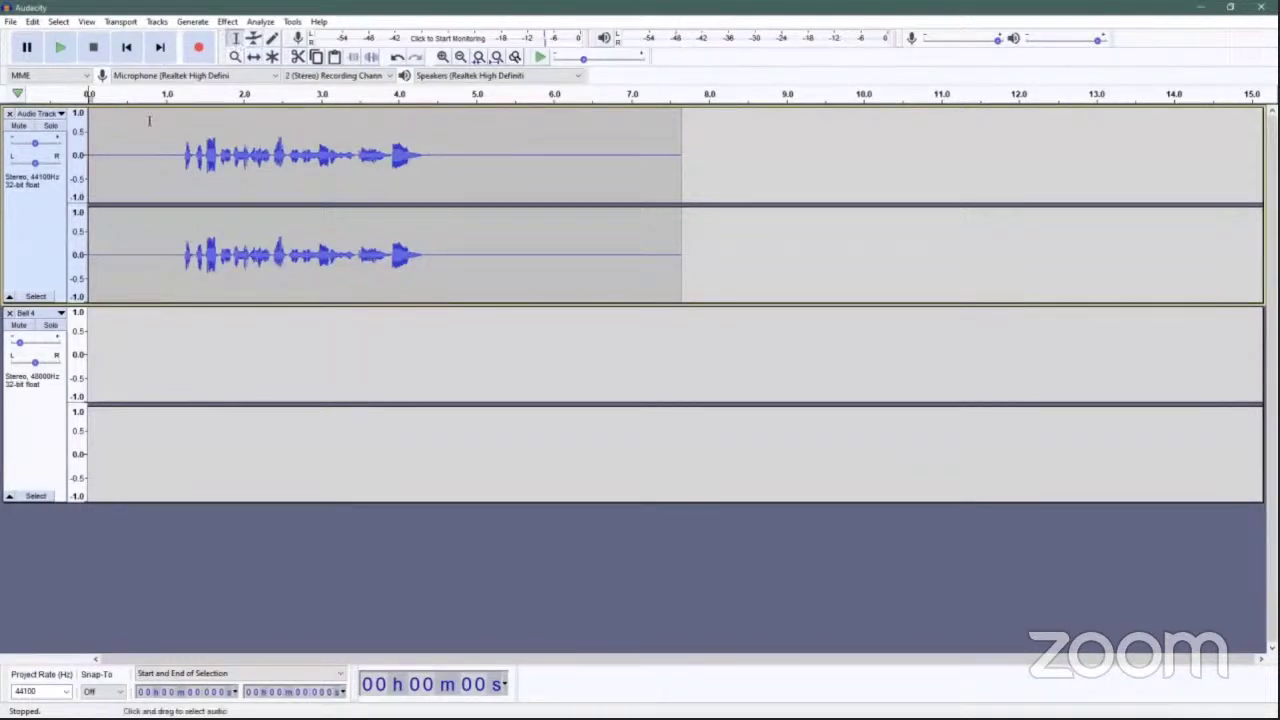
Play back the recorded speech from about 0.1 s to check how it sounds
{"action": "left_click", "coordinate": [94, 146]}
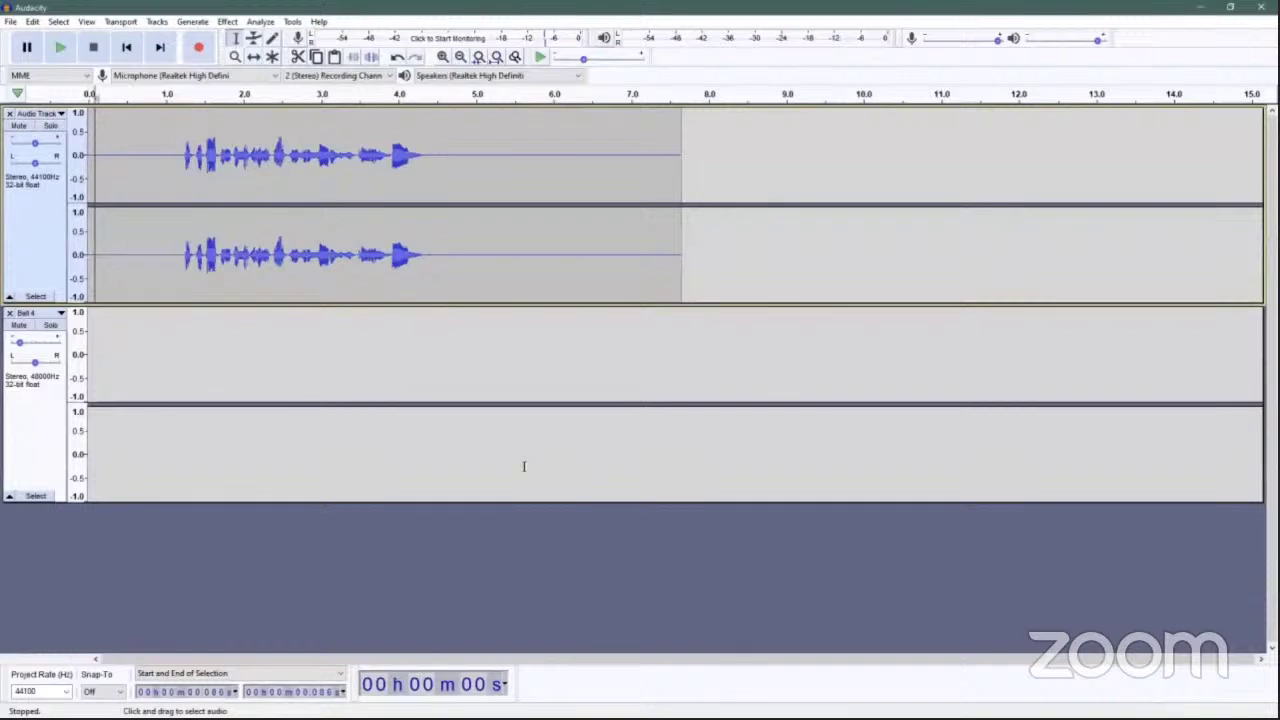
{"action": "key", "text": "space"}
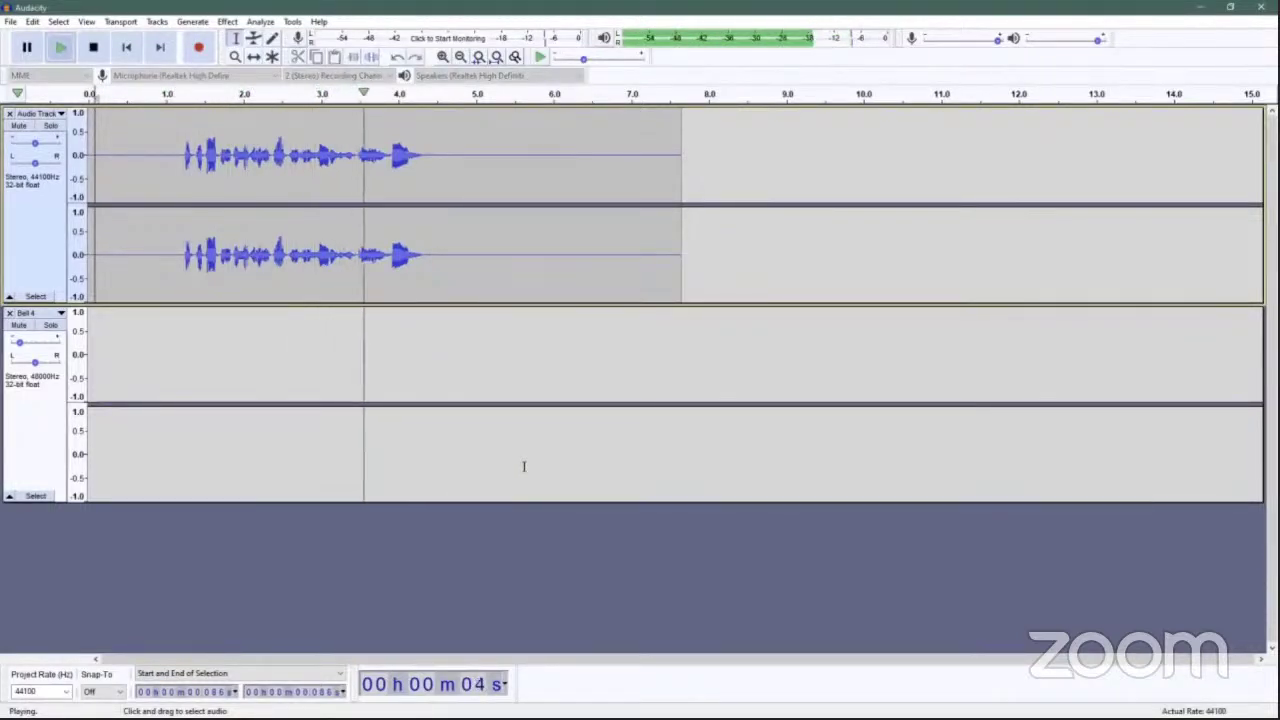
{"action": "key", "text": "space"}
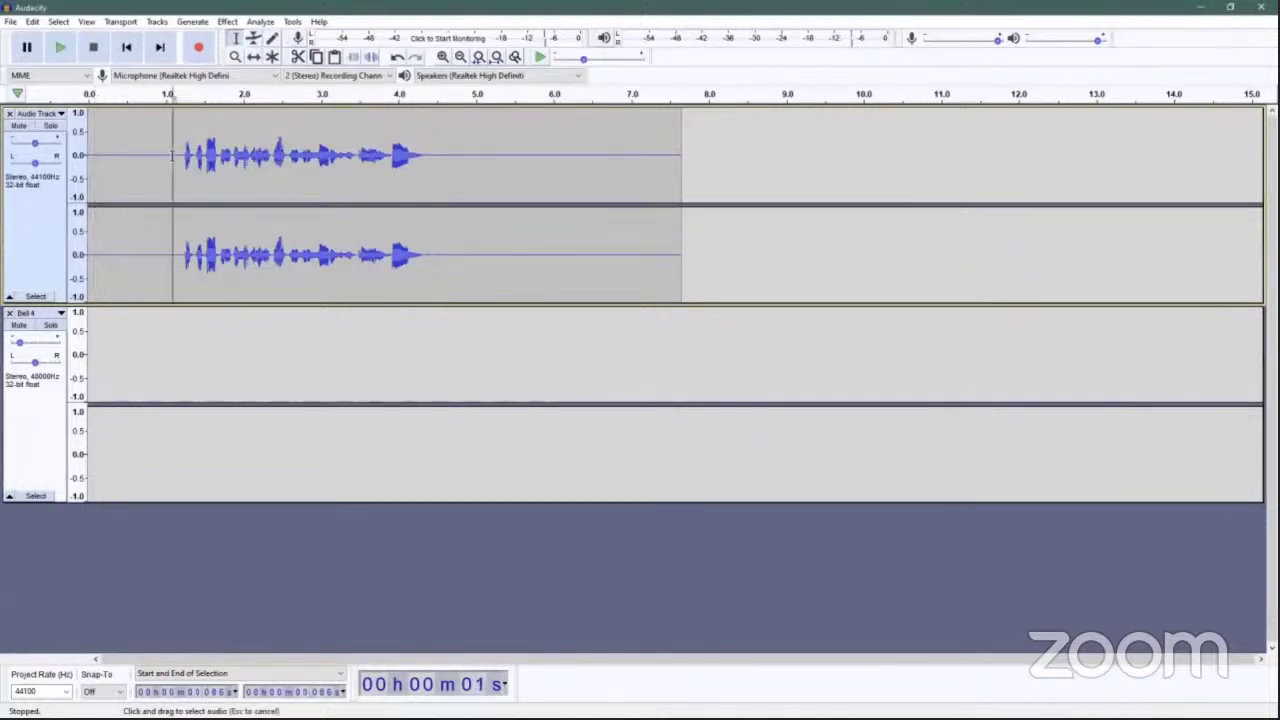
Capture a Noise Reduction profile from the silent stretch between about 0.1 and 1.0 s before the speech
{"action": "left_click_drag", "start_coordinate": [172, 155], "coordinate": [100, 156]}
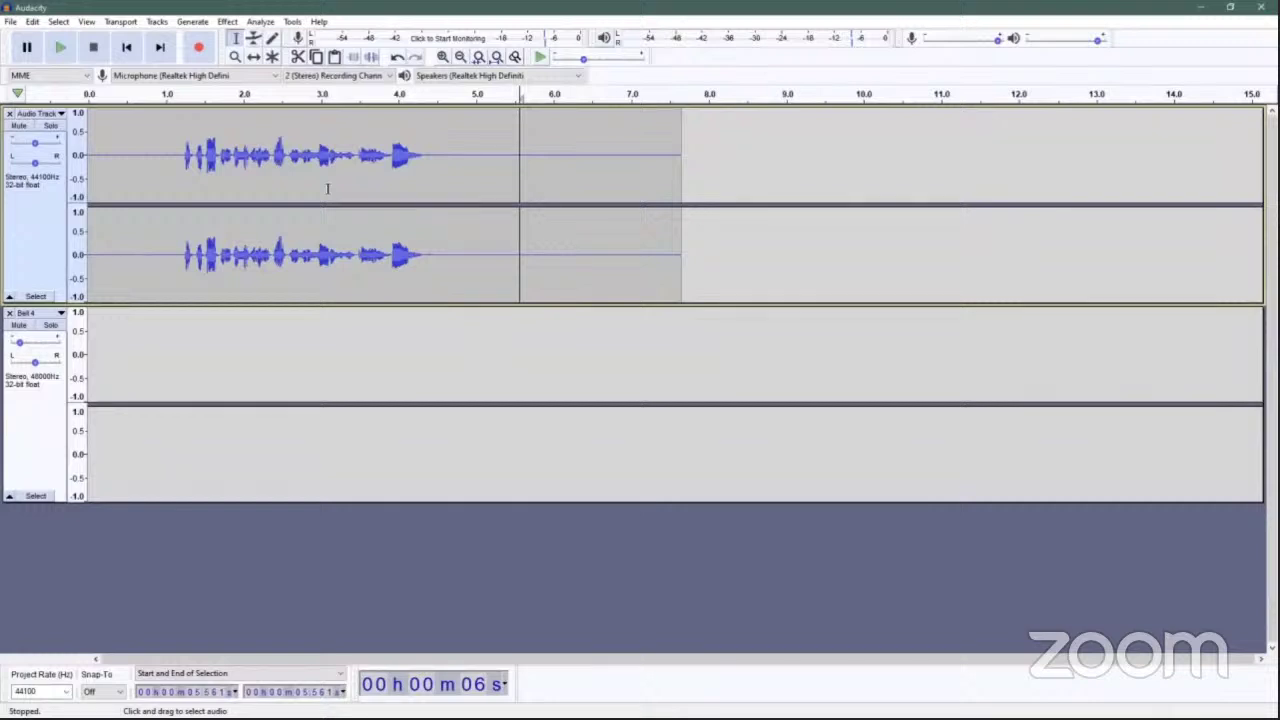
{"action": "left_click_drag", "start_coordinate": [167, 160], "coordinate": [96, 162]}
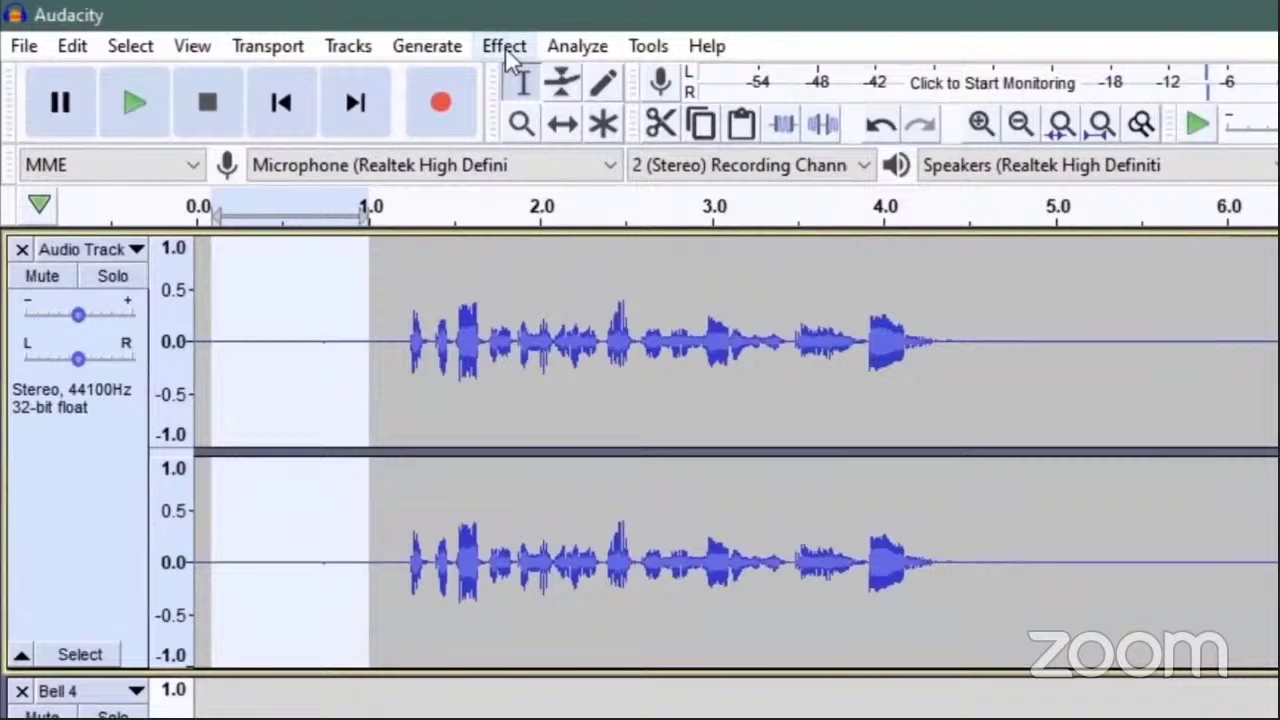
{"action": "left_click", "coordinate": [505, 48]}
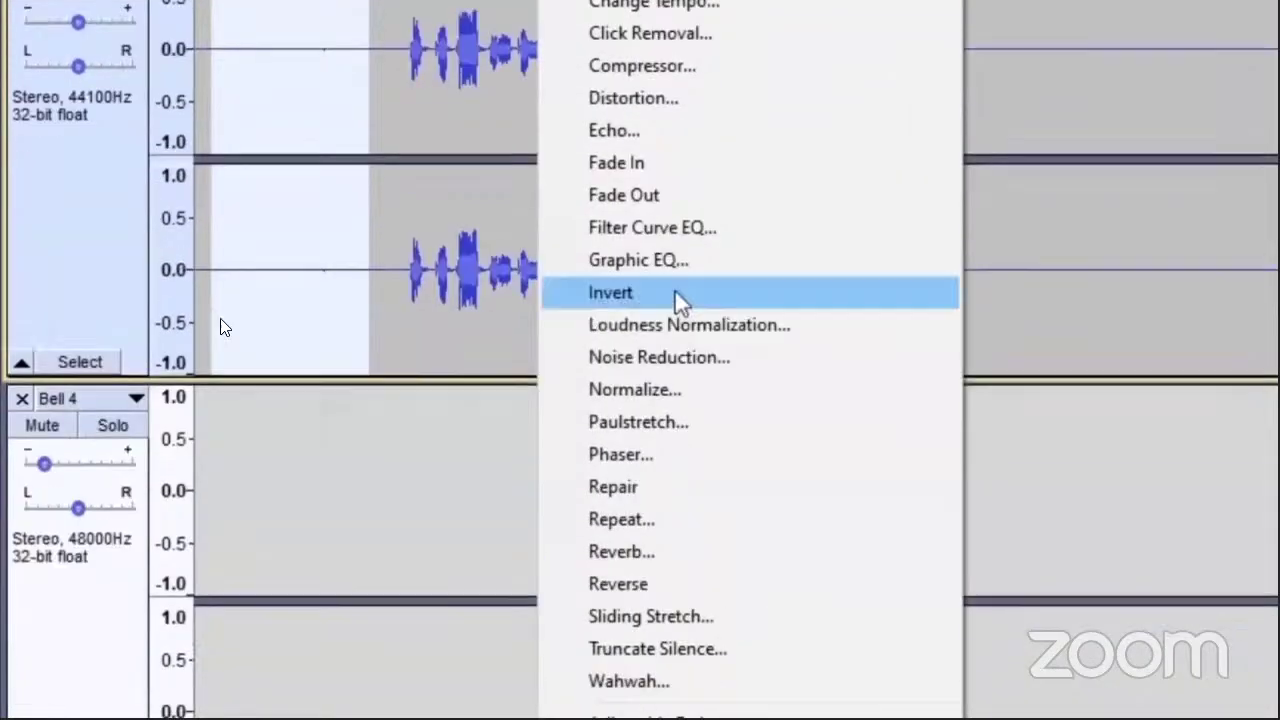
{"action": "left_click", "coordinate": [670, 358]}
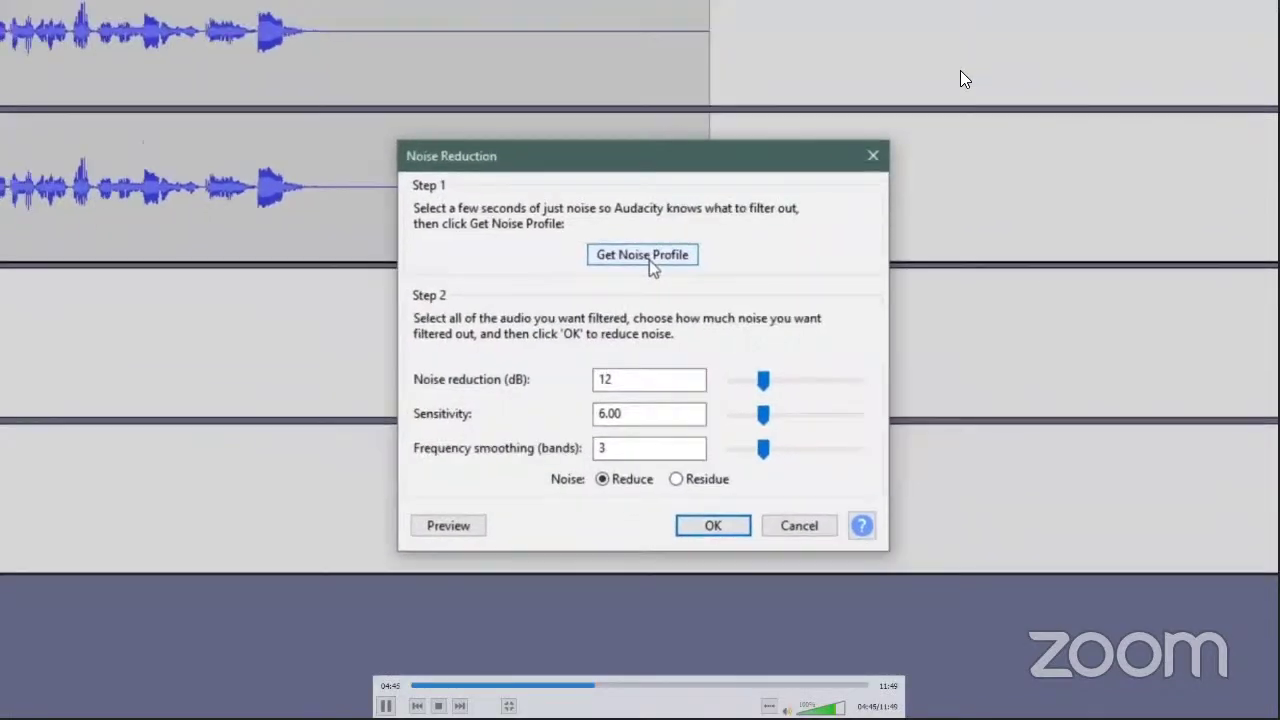
{"action": "left_click", "coordinate": [645, 256]}
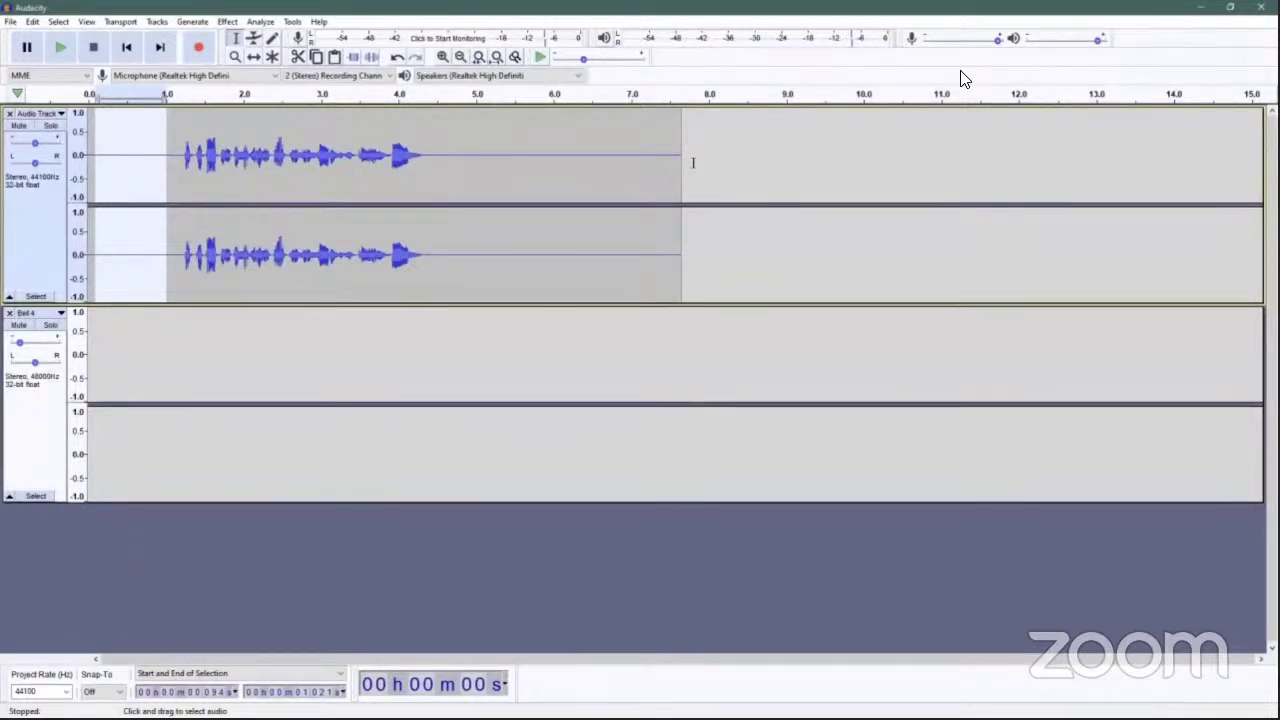
Apply Noise Reduction to the whole speech clip with 12 dB, sensitivity 6.00 and 3 smoothing bands, and play back the result
{"action": "left_click_drag", "start_coordinate": [688, 163], "coordinate": [86, 195]}
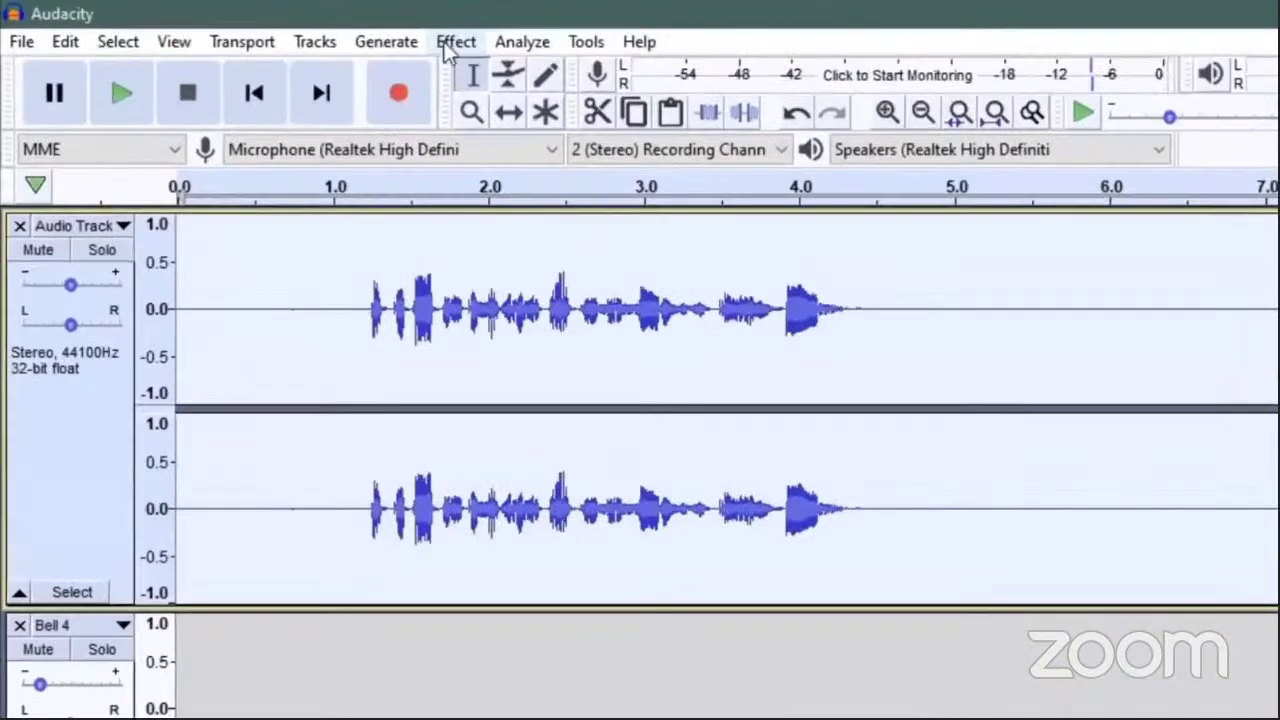
{"action": "left_click", "coordinate": [264, 25]}
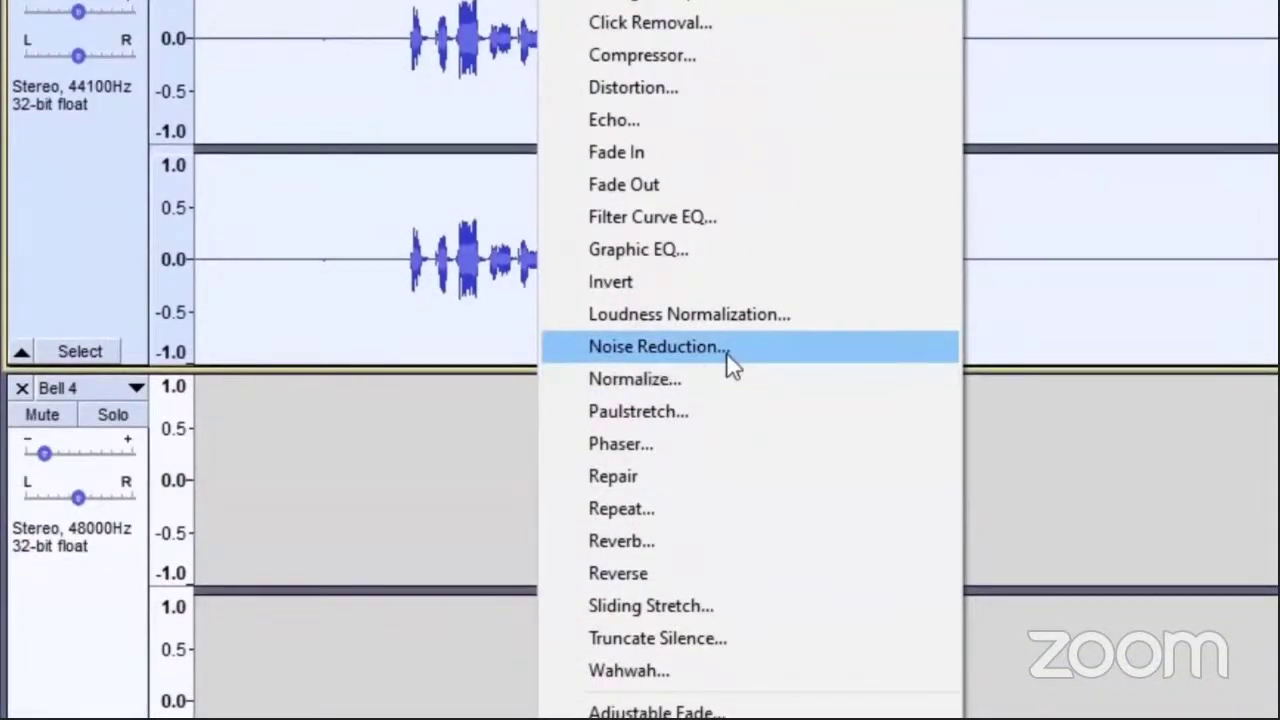
{"action": "left_click", "coordinate": [726, 352]}
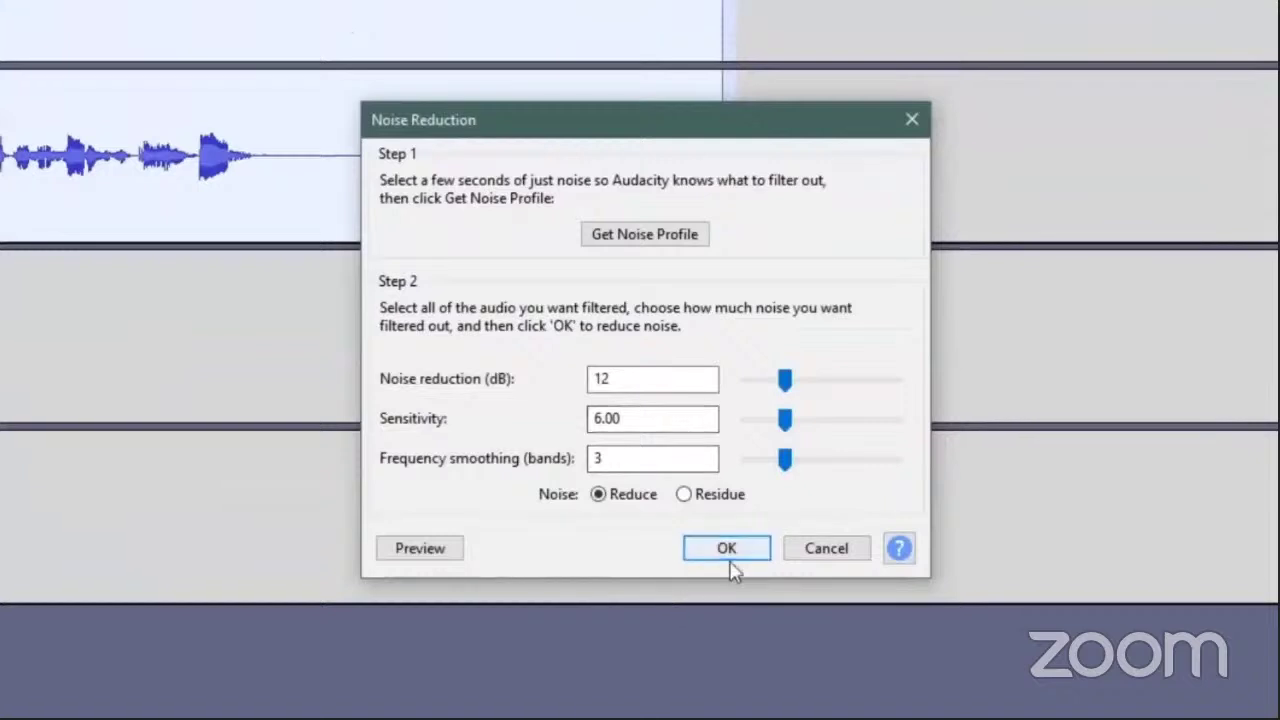
{"action": "left_click", "coordinate": [736, 556]}
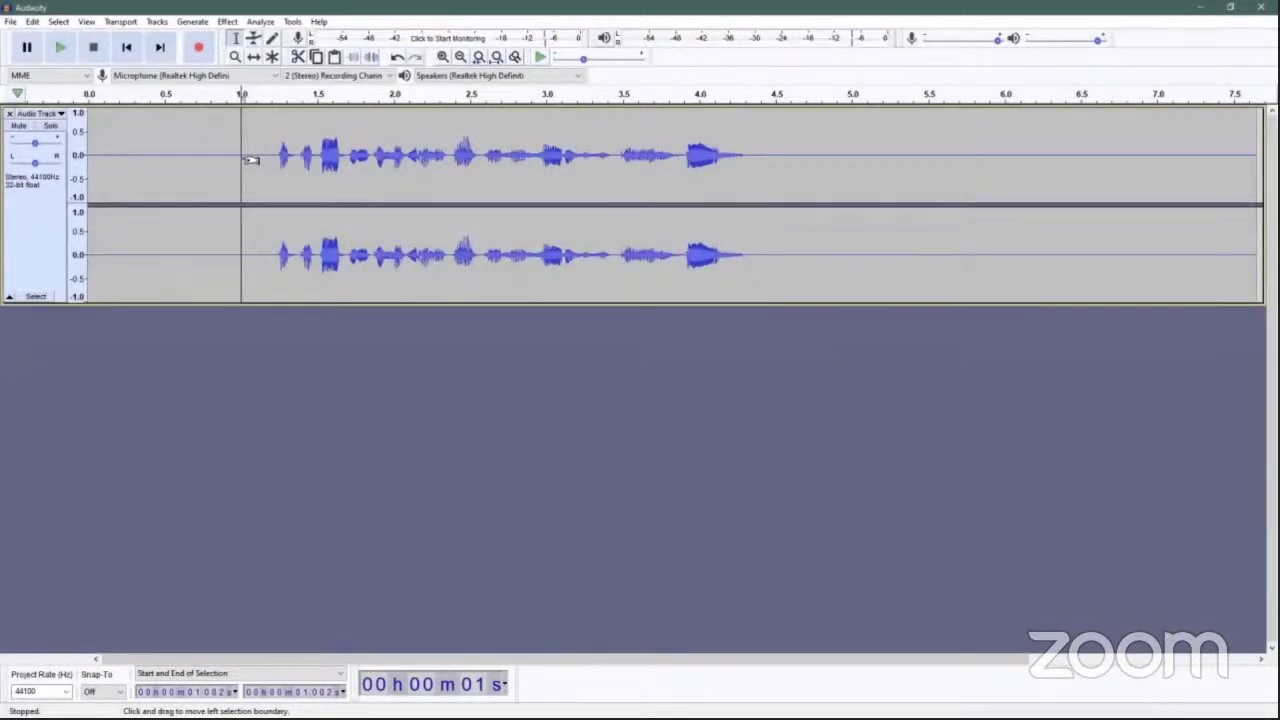
{"action": "left_click", "coordinate": [205, 163]}
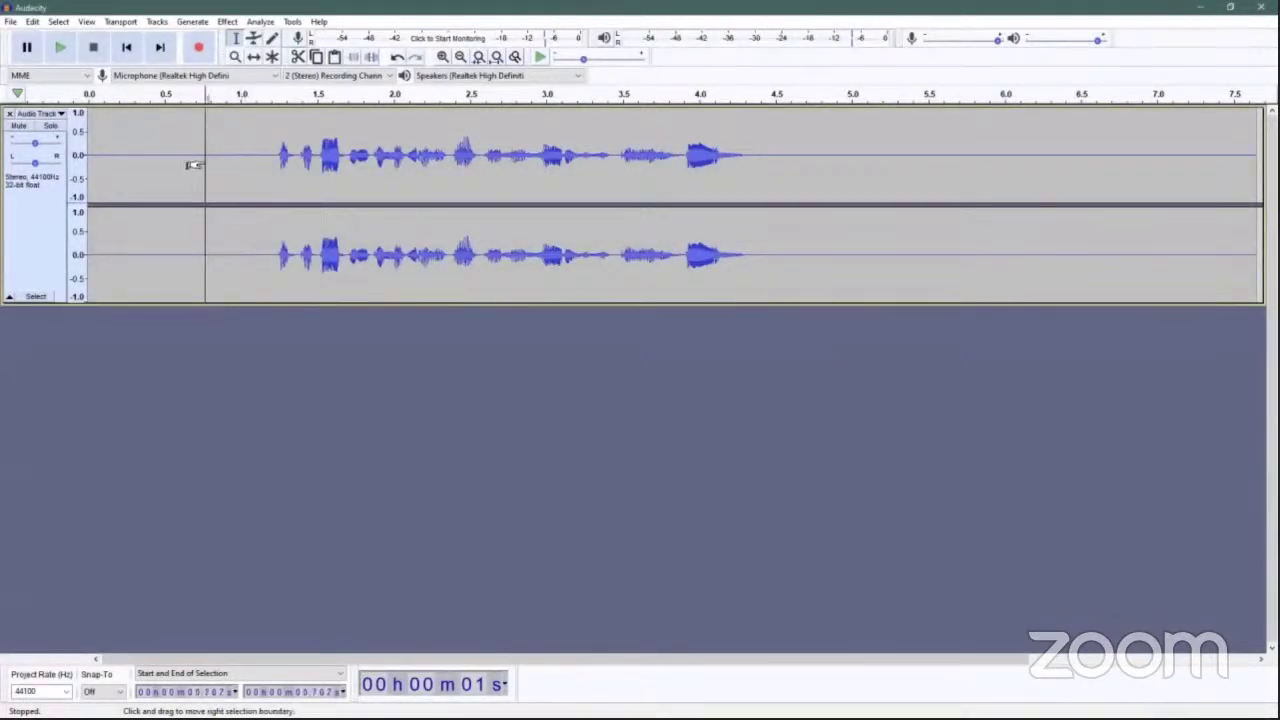
{"action": "key", "text": "space"}
Import the Bell 7 sound as a second track and time-shift its clip to start at about 3.85 s
{"action": "left_click_drag", "start_coordinate": [971, 331], "coordinate": [531, 386]}
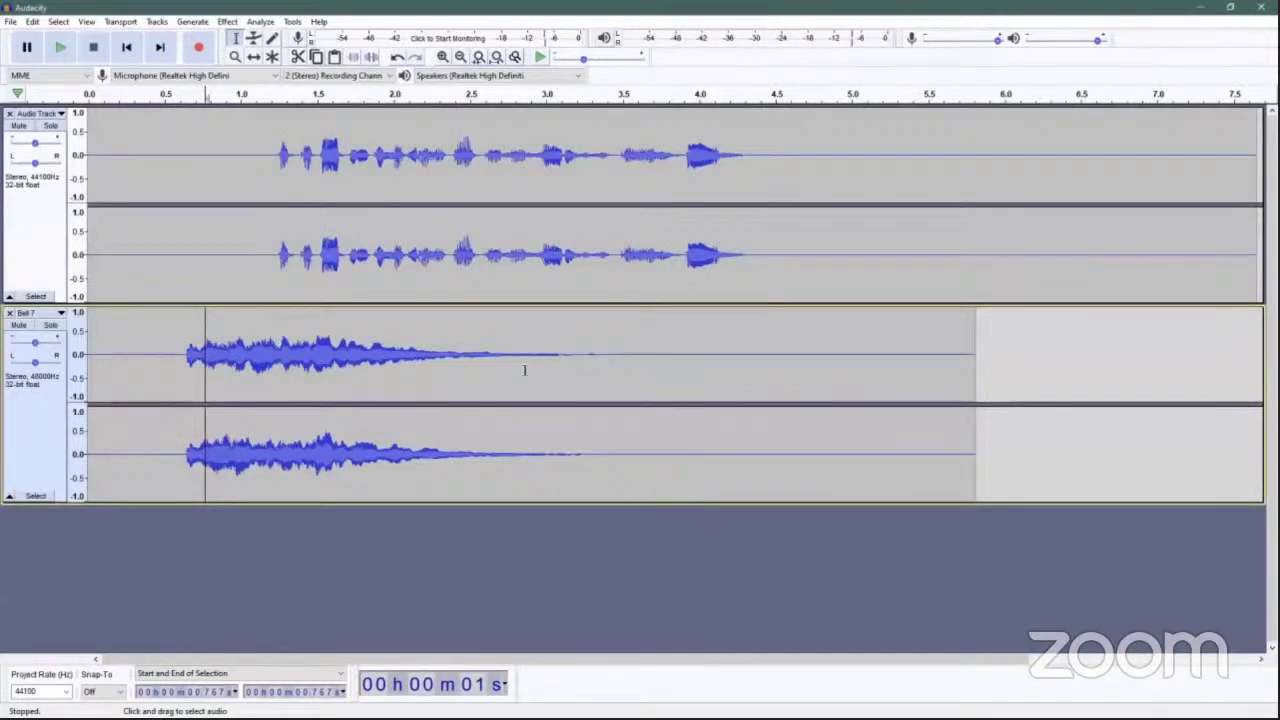
{"action": "left_click", "coordinate": [253, 57]}
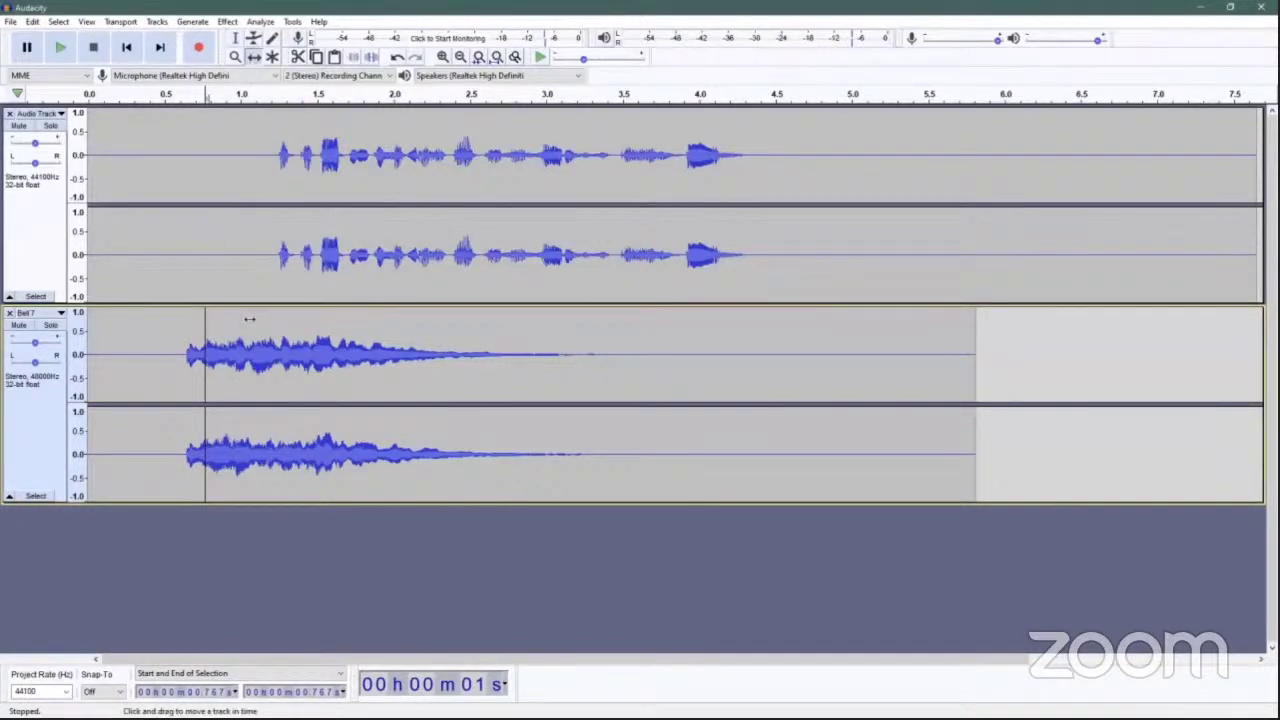
{"action": "left_click_drag", "start_coordinate": [240, 332], "coordinate": [839, 358]}
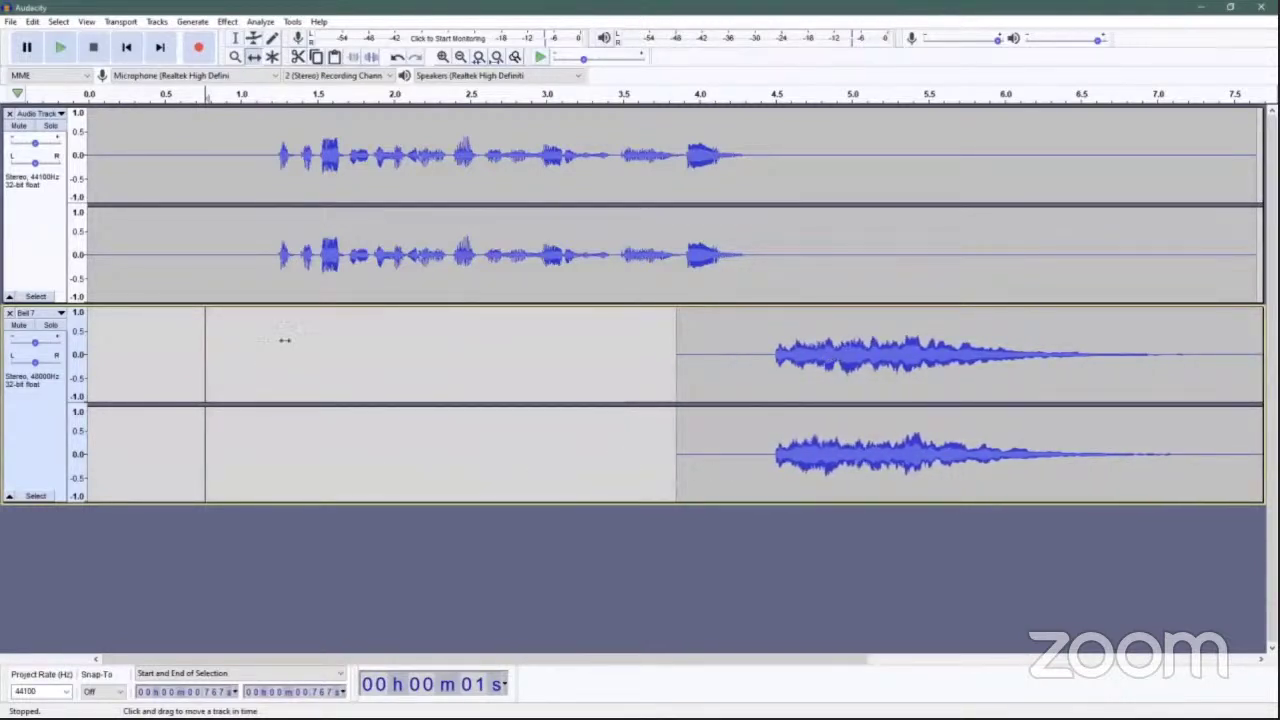
Play the speech and bell tracks together from about 0.2 s to check the bell's timing
{"action": "left_click", "coordinate": [237, 38]}
{"action": "left_click", "coordinate": [118, 197]}
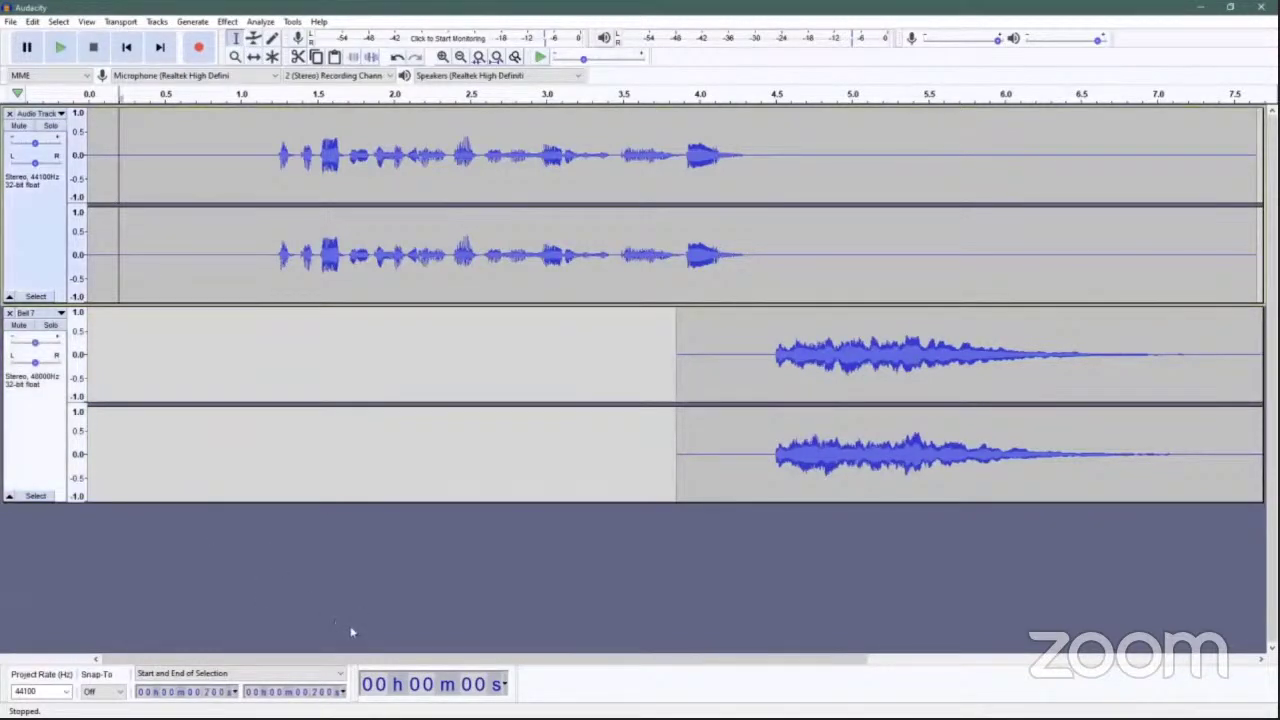
{"action": "key", "text": "space"}
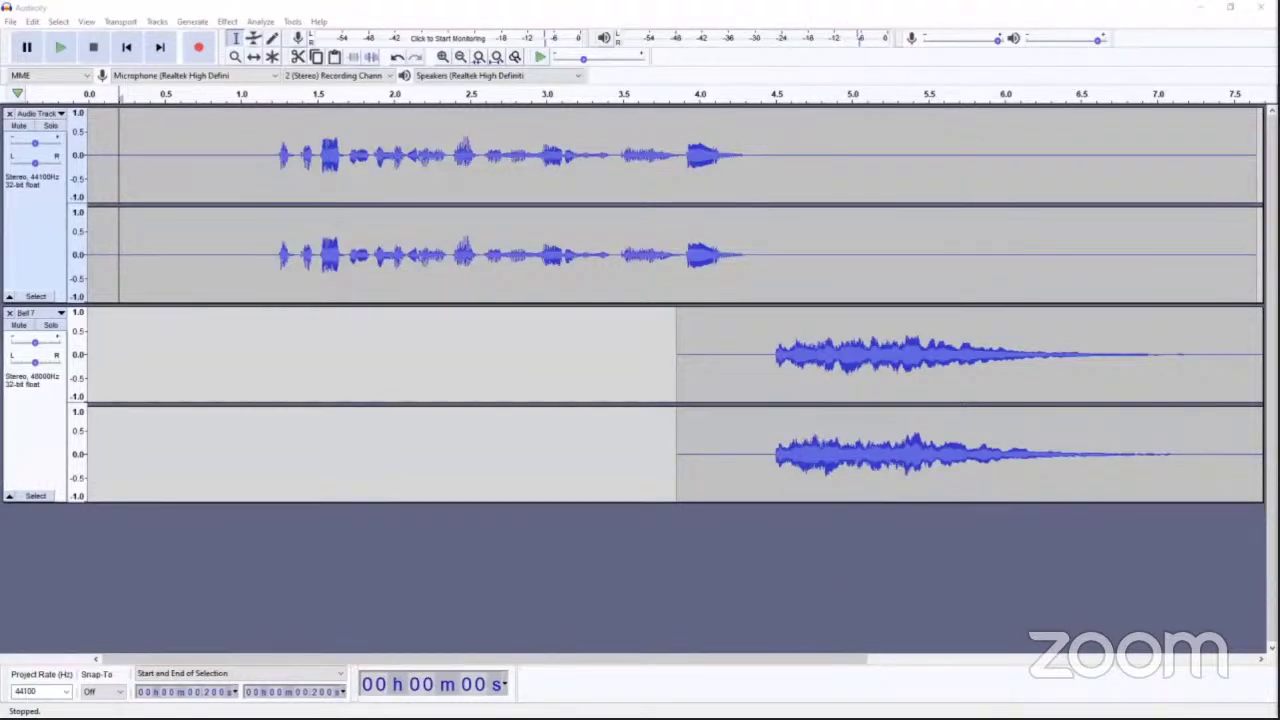
Import the ES_Solving music file as a third track and split its clip at about 4.76 s
{"action": "left_click_drag", "start_coordinate": [131, 612], "coordinate": [103, 610]}
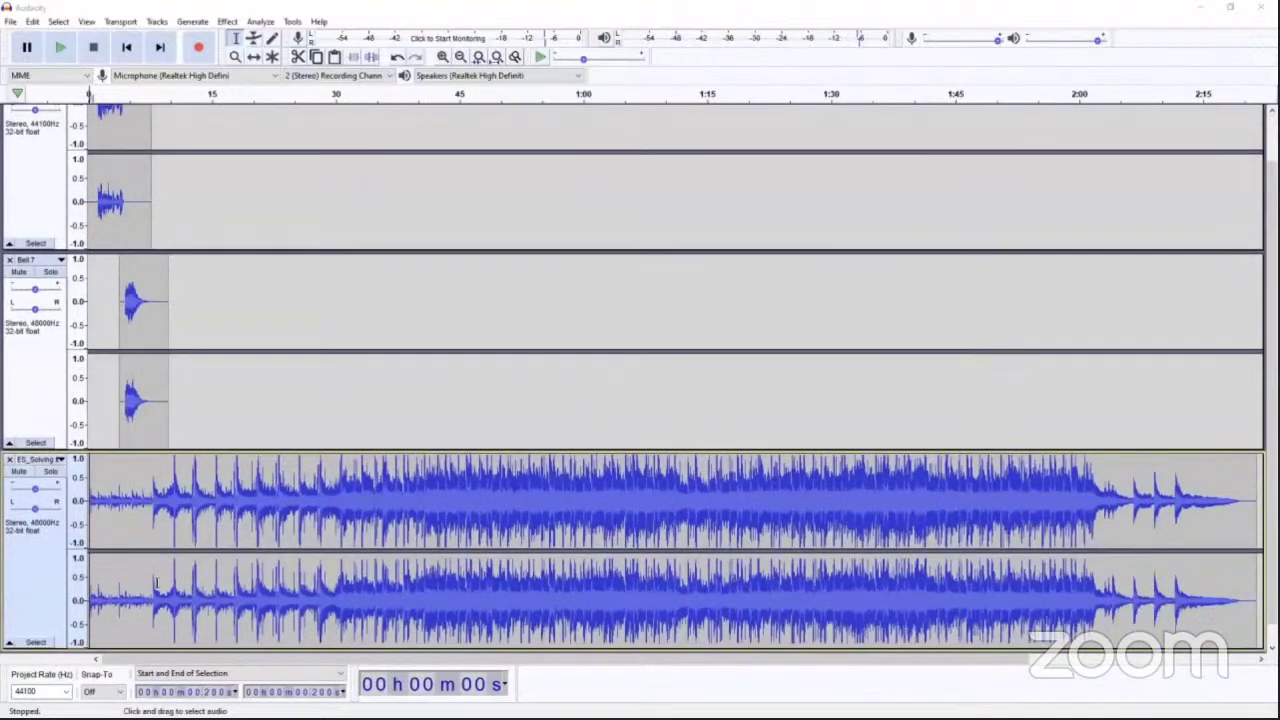
{"action": "left_click", "coordinate": [120, 490]}
{"action": "key", "text": "F5"}
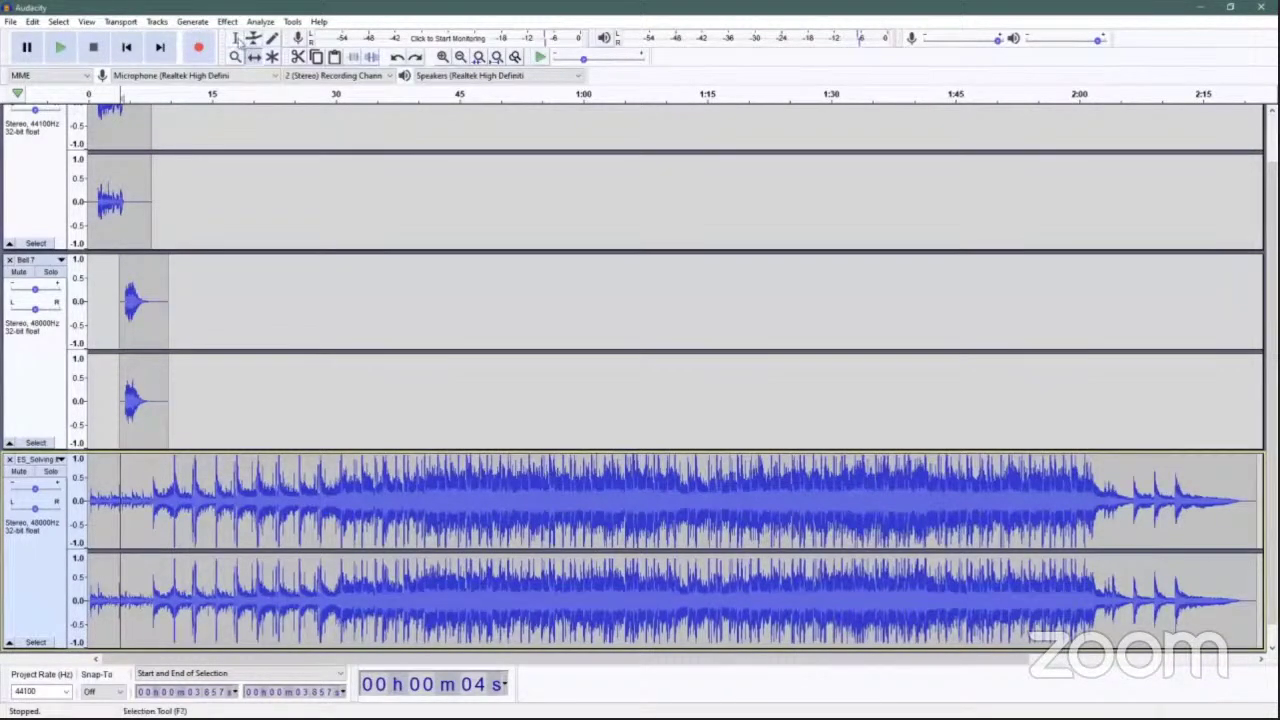
{"action": "left_click", "coordinate": [237, 38]}
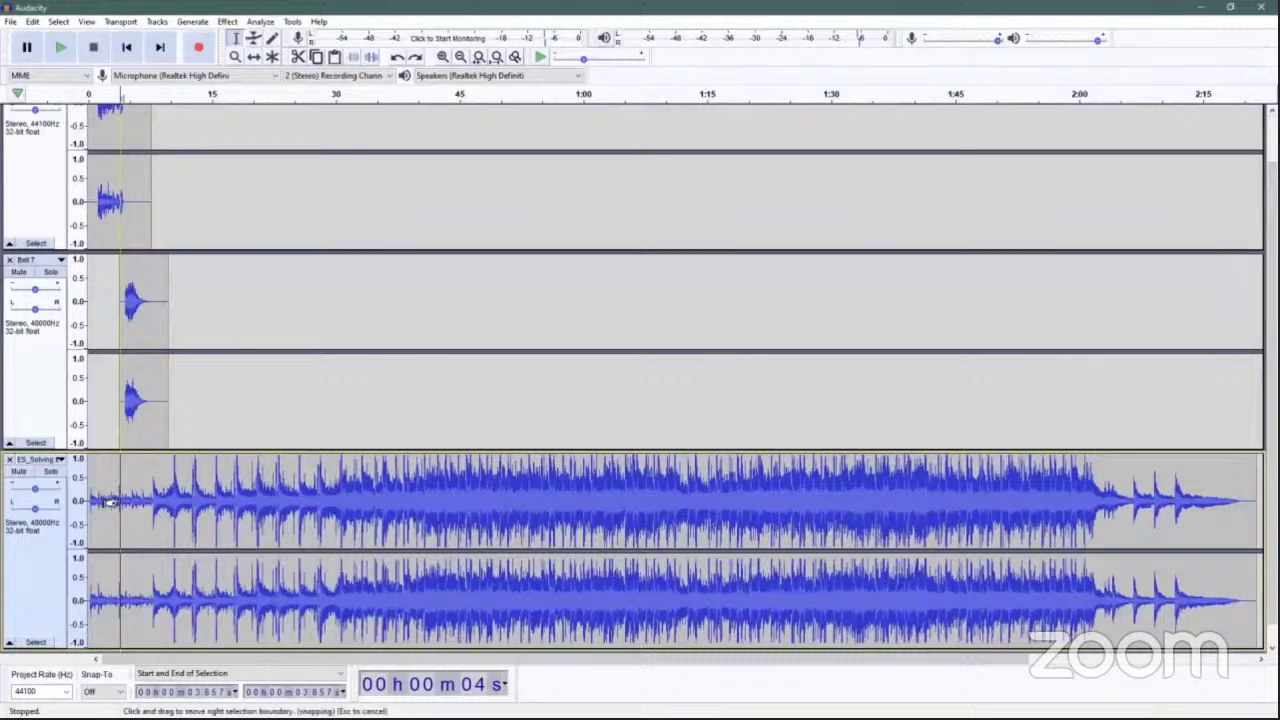
{"action": "left_click", "coordinate": [127, 500]}
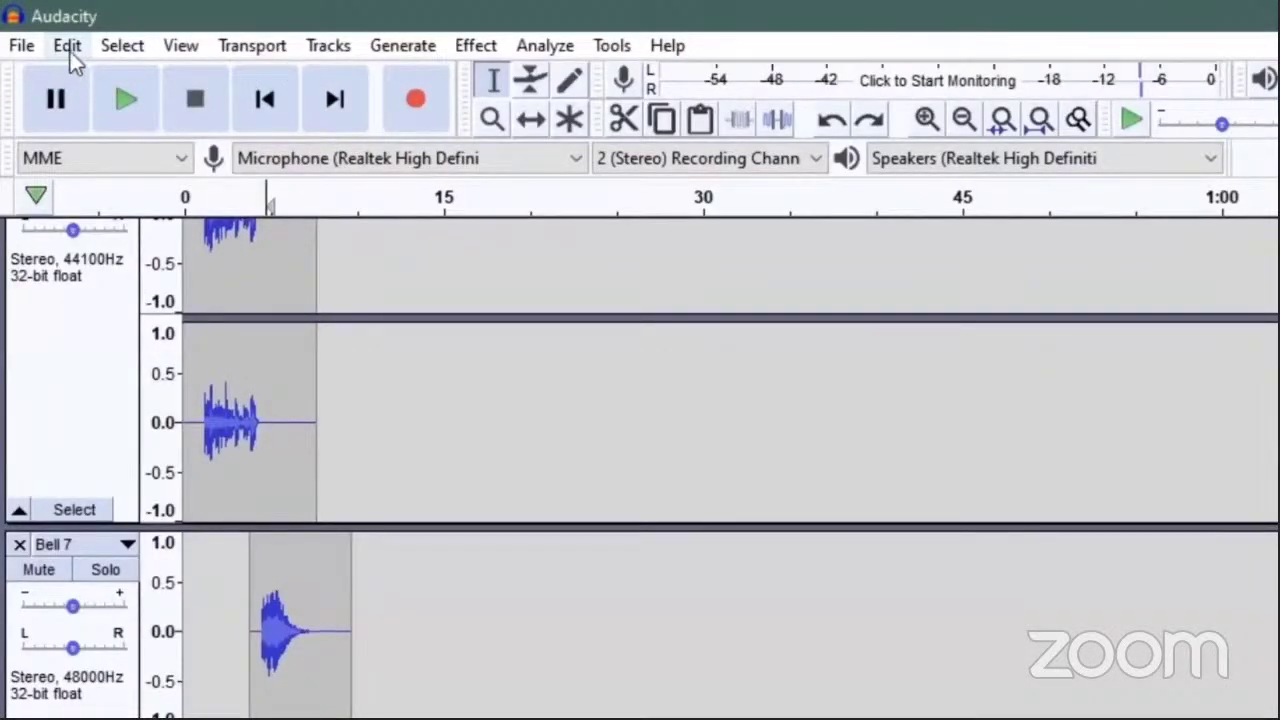
{"action": "left_click", "coordinate": [68, 46]}
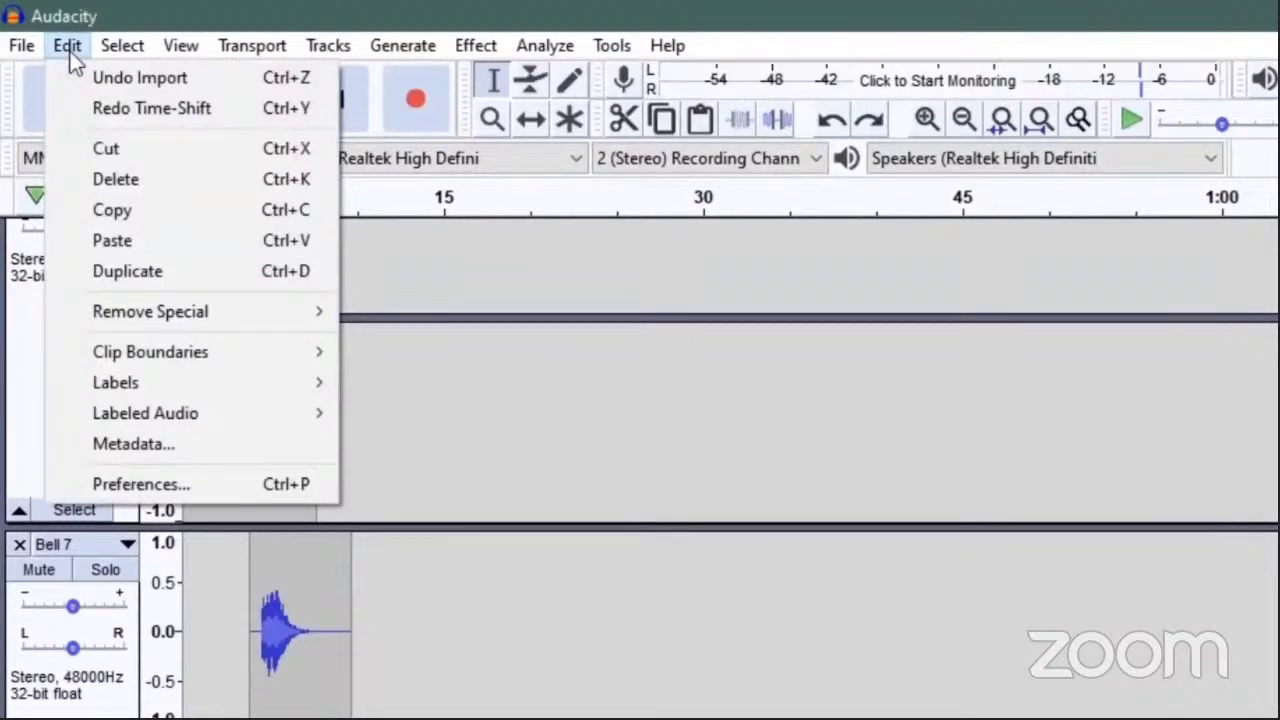
{"action": "mouse_move", "coordinate": [143, 363]}
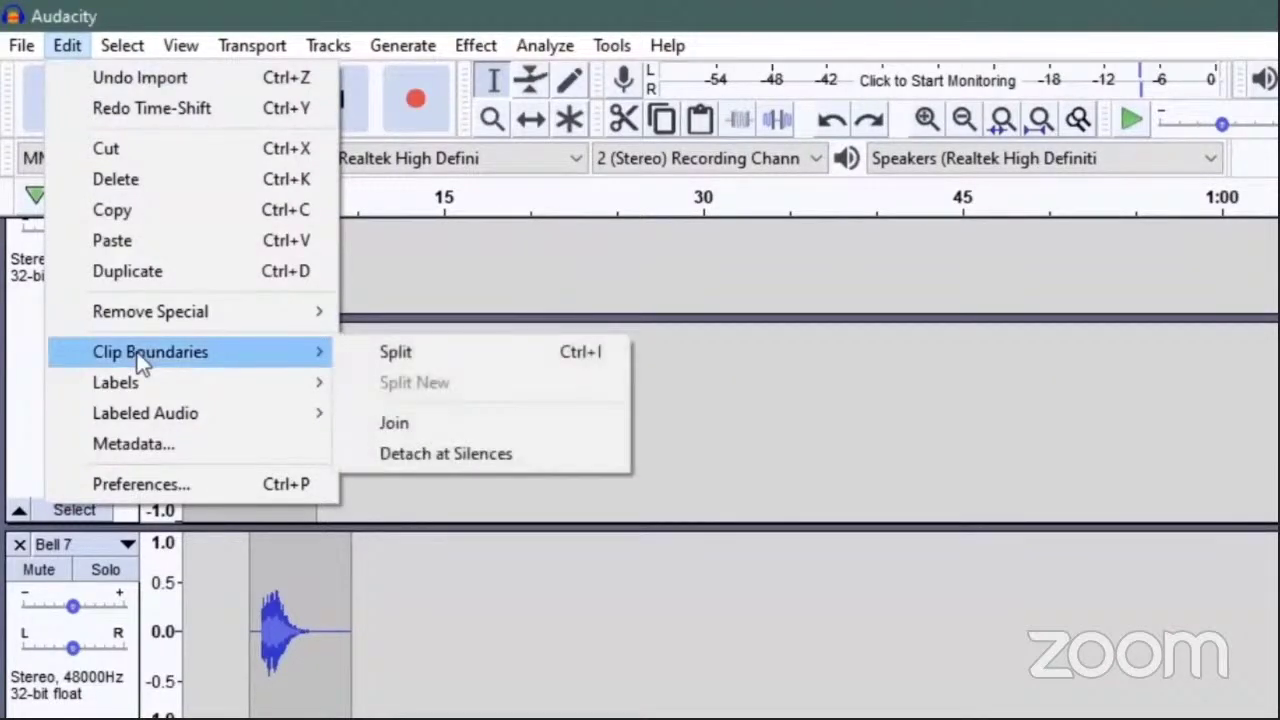
{"action": "left_click", "coordinate": [400, 357]}
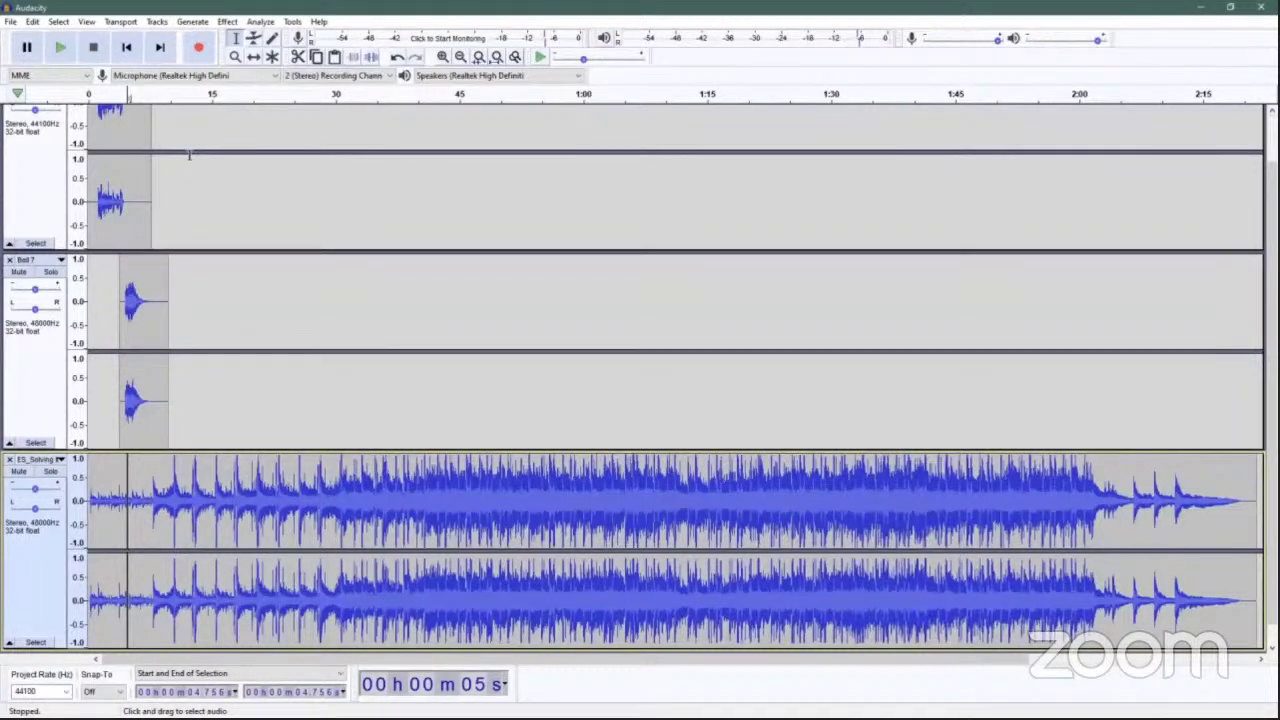
Time-shift the music clip after the split slightly later to separate it, and delete that long remainder
{"action": "left_click", "coordinate": [254, 56]}
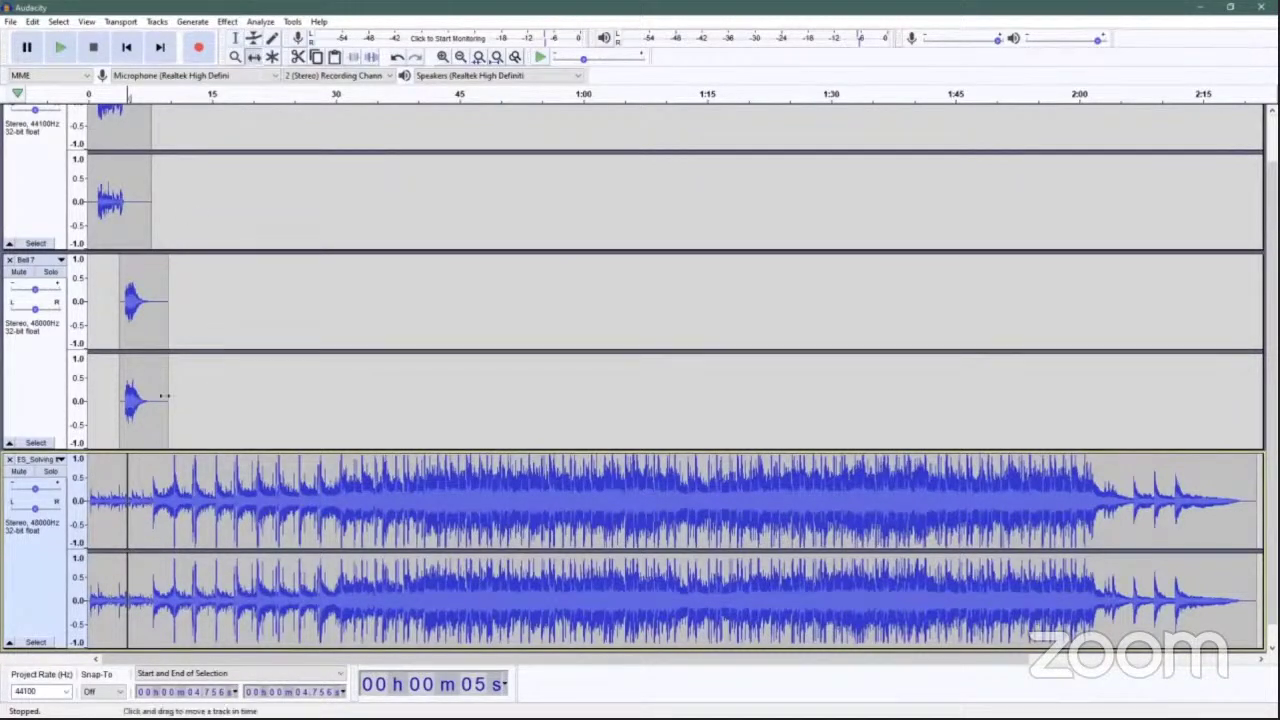
{"action": "left_click_drag", "start_coordinate": [175, 492], "coordinate": [181, 492]}
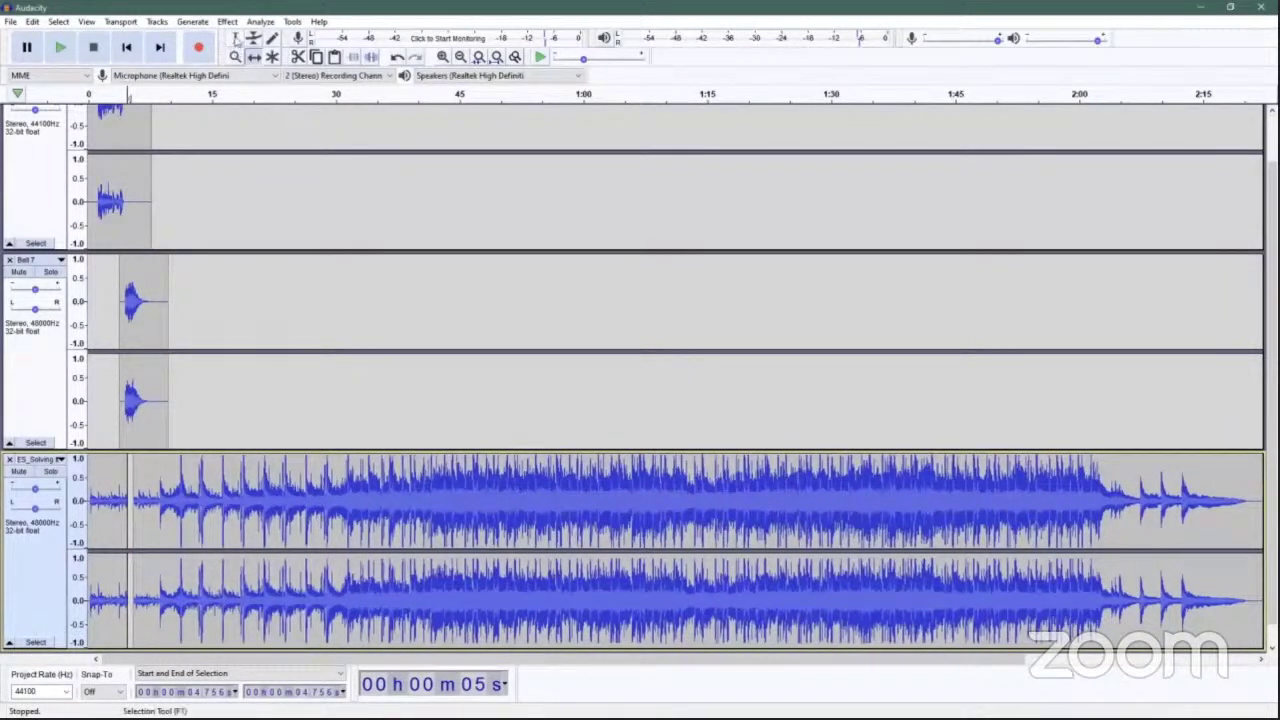
{"action": "left_click", "coordinate": [237, 38]}
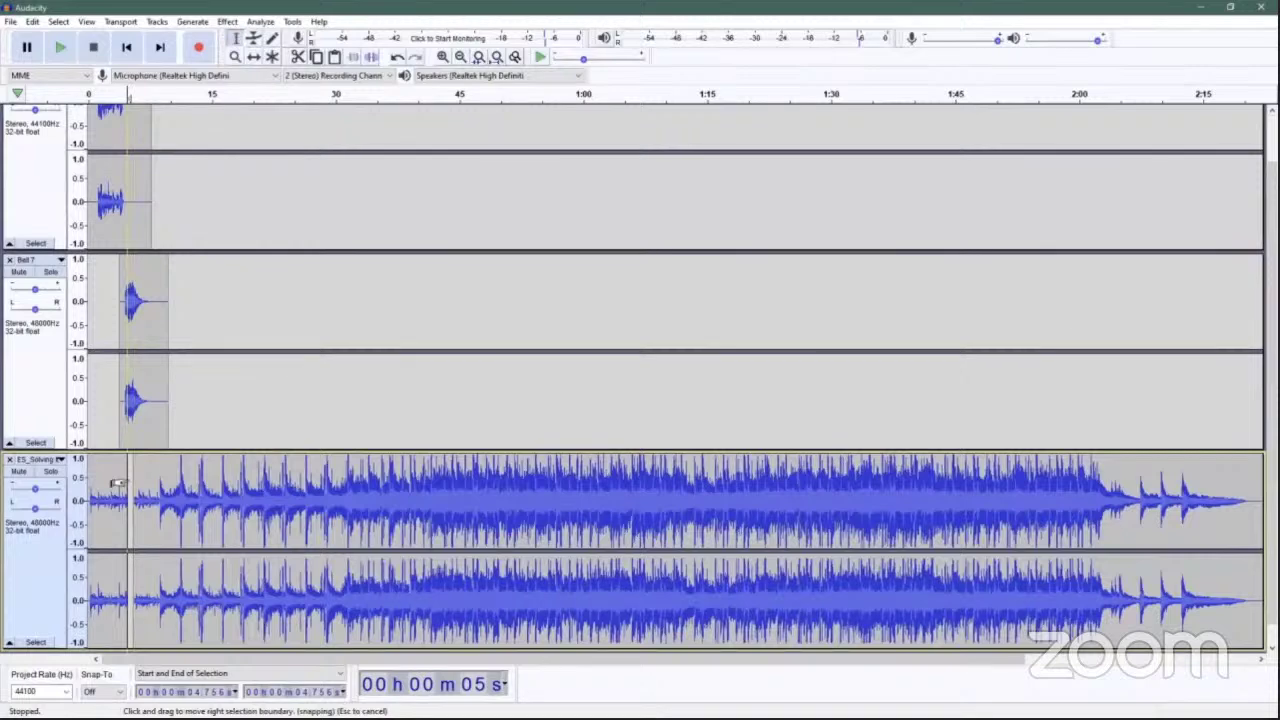
{"action": "scroll", "coordinate": [520, 393], "scroll_direction": "right", "scroll_amount": 3}
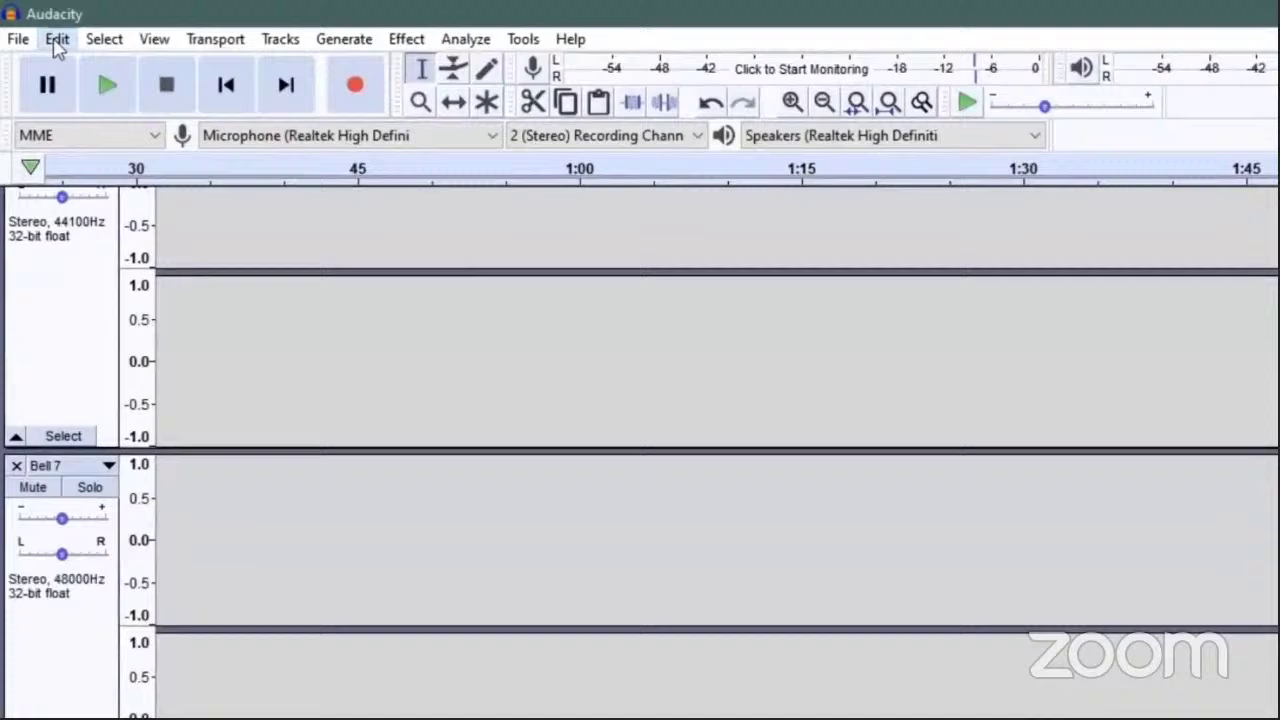
{"action": "left_click", "coordinate": [33, 23]}
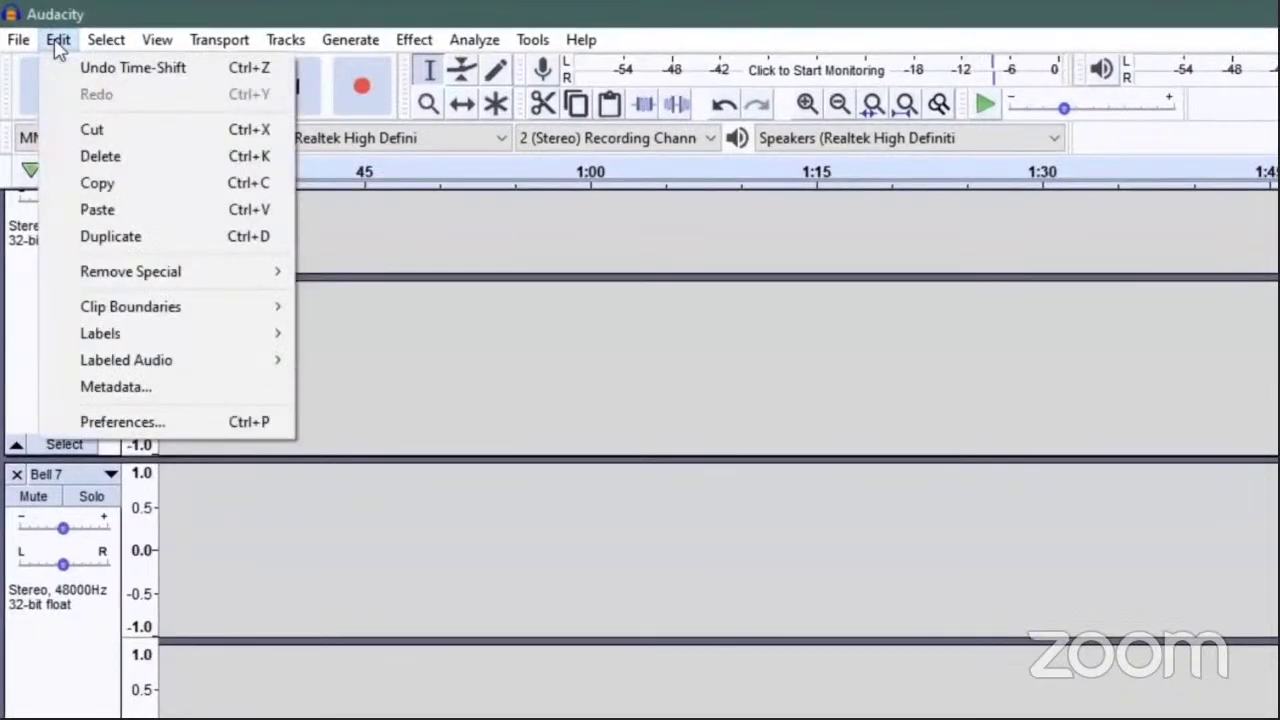
{"action": "left_click", "coordinate": [127, 158]}
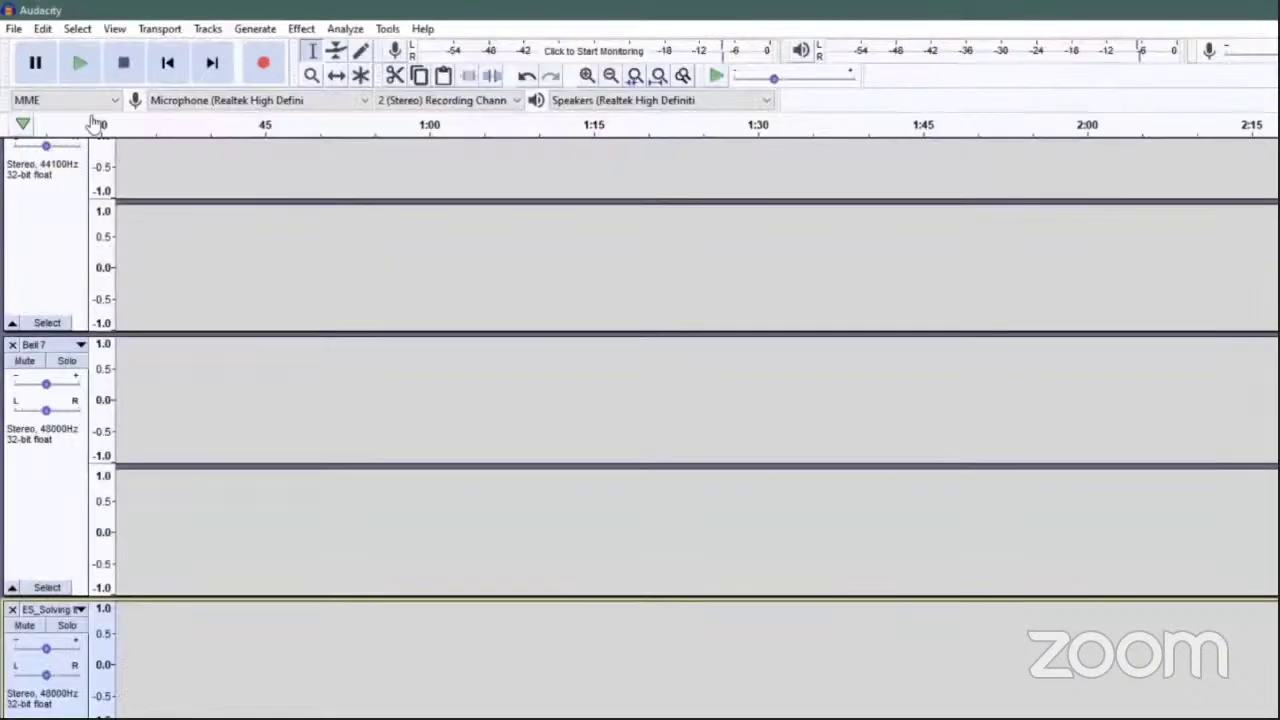
Play the speech, bell and shortened music tracks together to check the mix
{"action": "left_click_drag", "start_coordinate": [330, 660], "coordinate": [100, 660]}
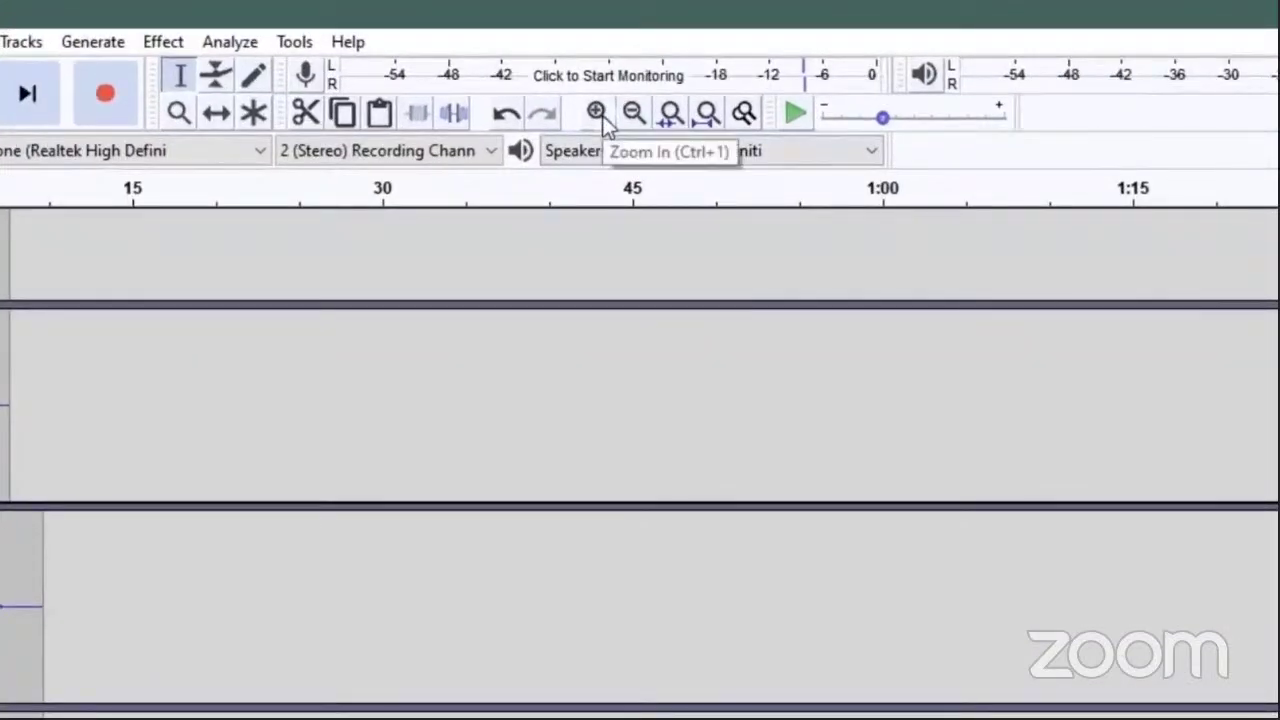
{"action": "left_click", "coordinate": [598, 115]}
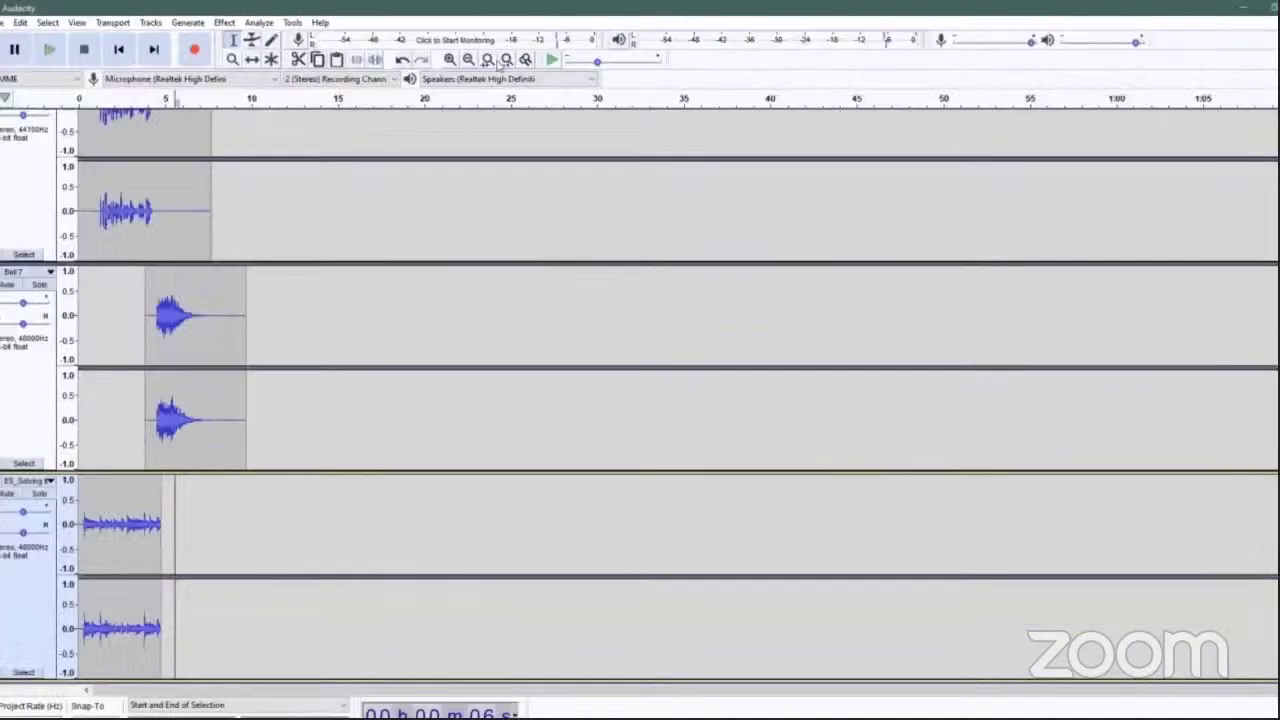
{"action": "left_click", "coordinate": [452, 60]}
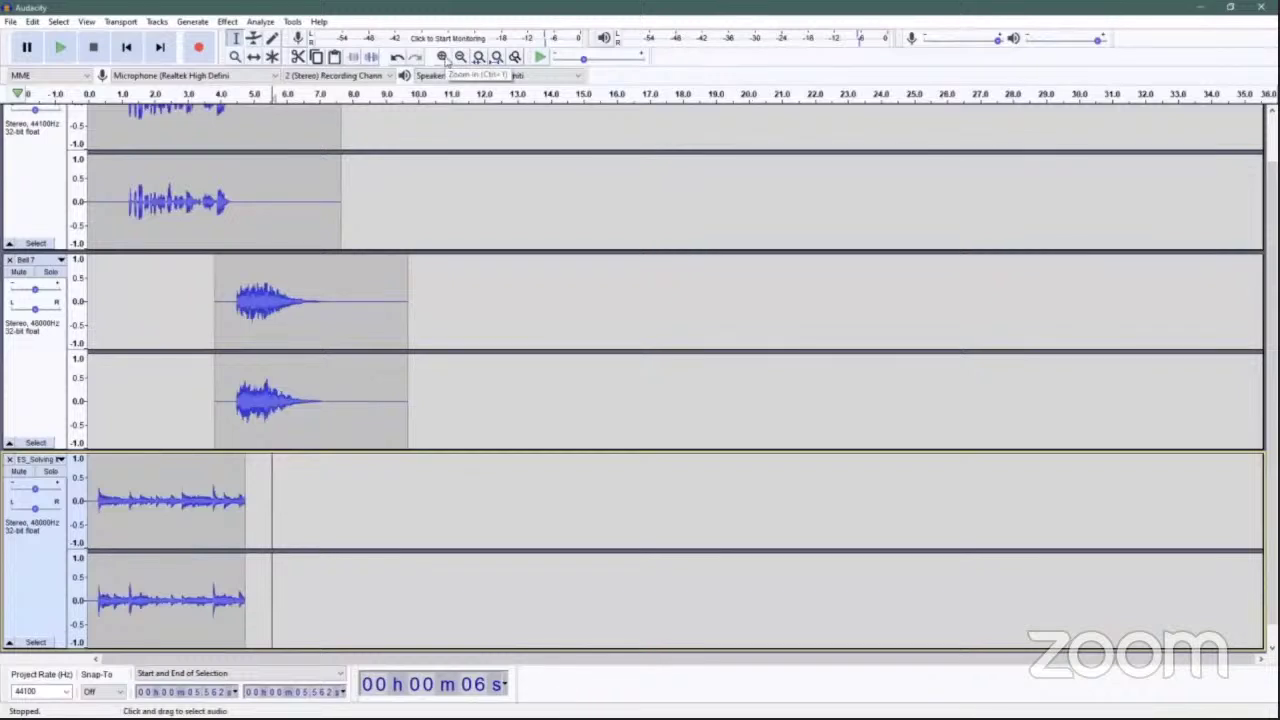
{"action": "left_click", "coordinate": [444, 58]}
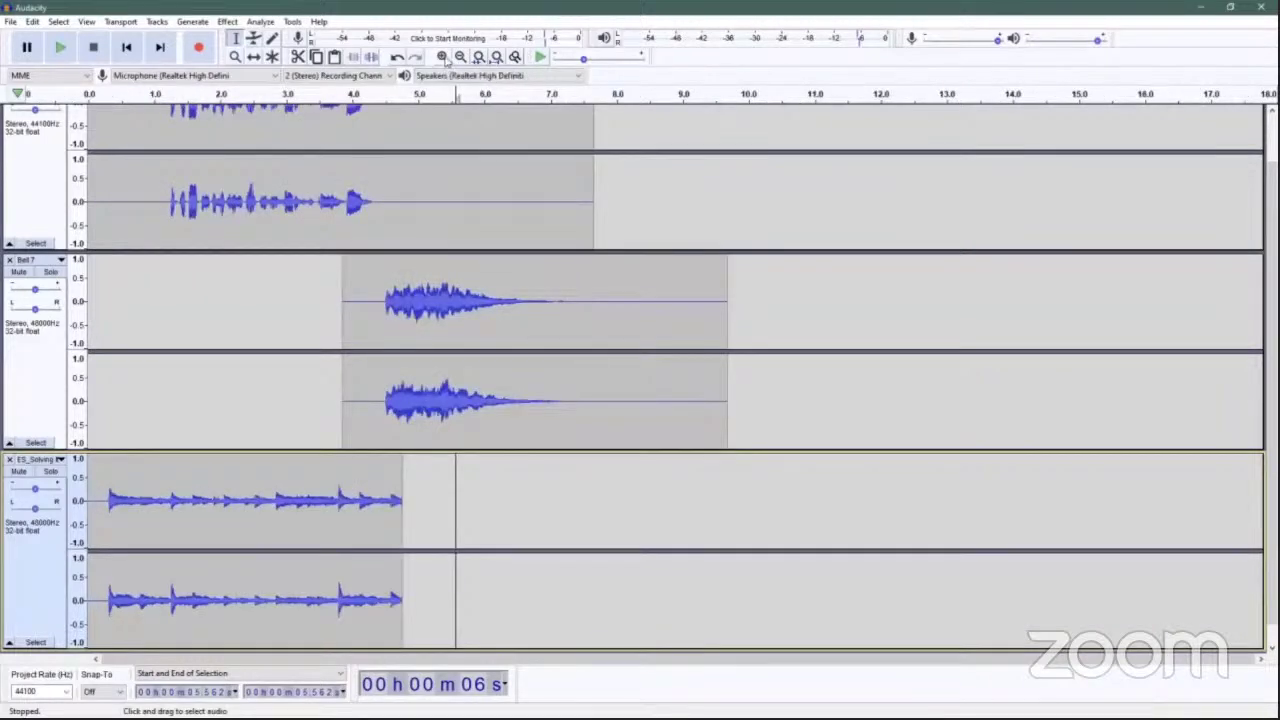
{"action": "left_click", "coordinate": [444, 58]}
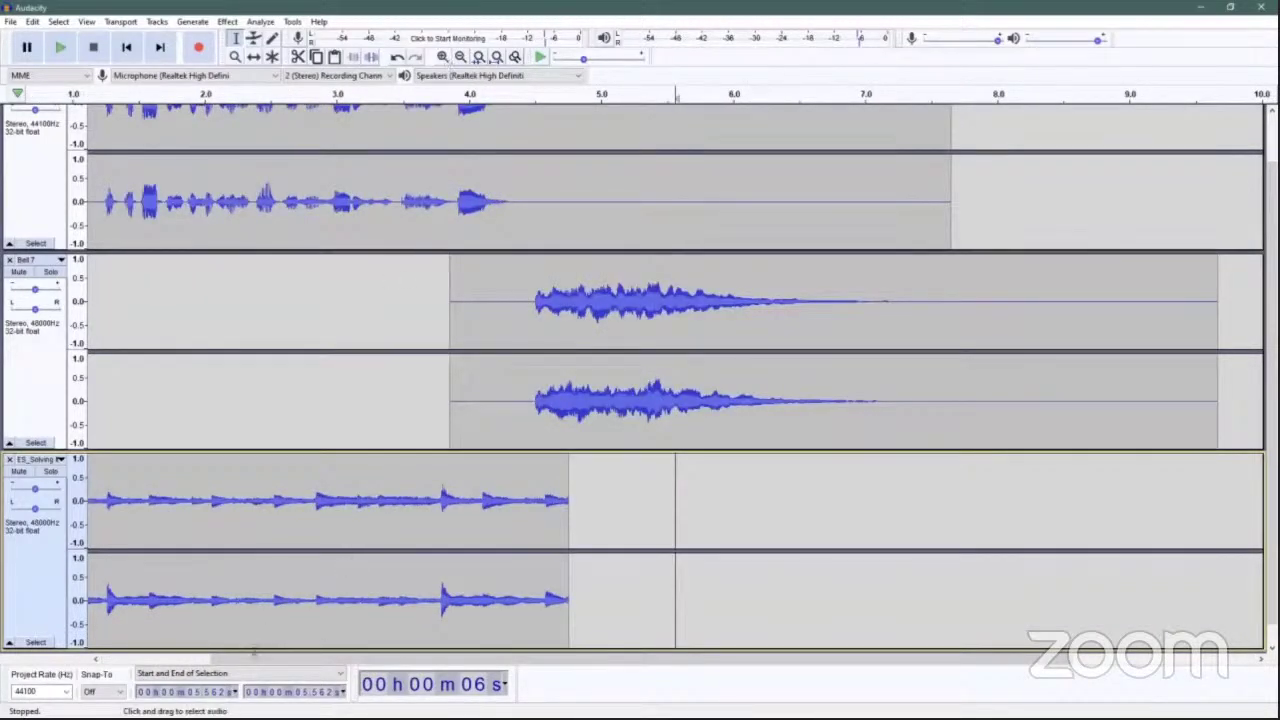
{"action": "left_click_drag", "start_coordinate": [240, 660], "coordinate": [130, 660]}
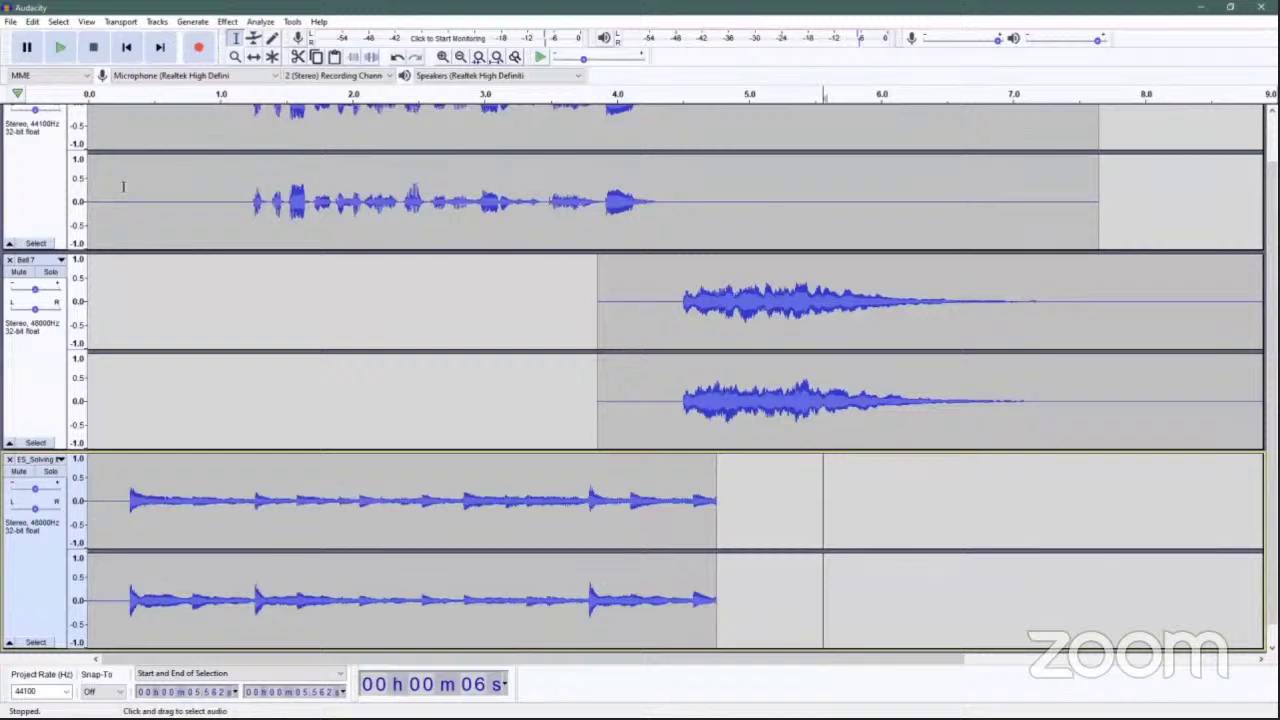
{"action": "key", "text": "space"}
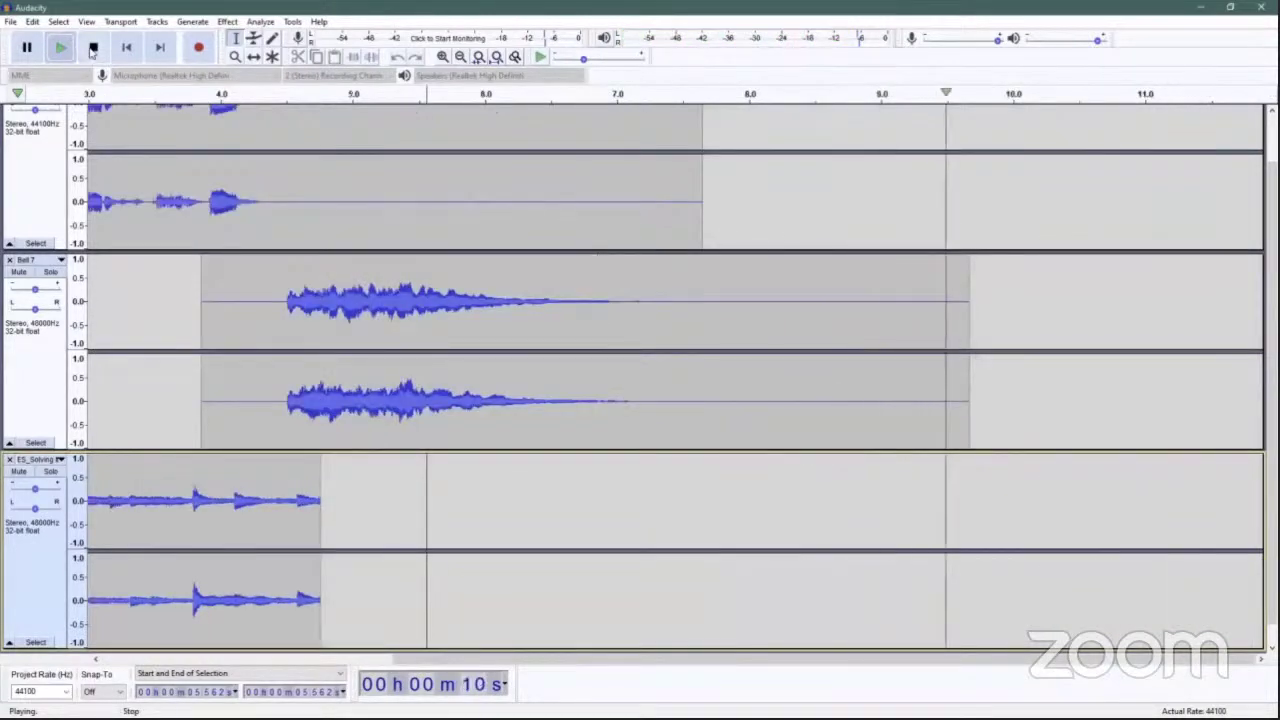
{"action": "left_click", "coordinate": [92, 47]}
{"action": "left_click_drag", "start_coordinate": [425, 660], "coordinate": [418, 667]}
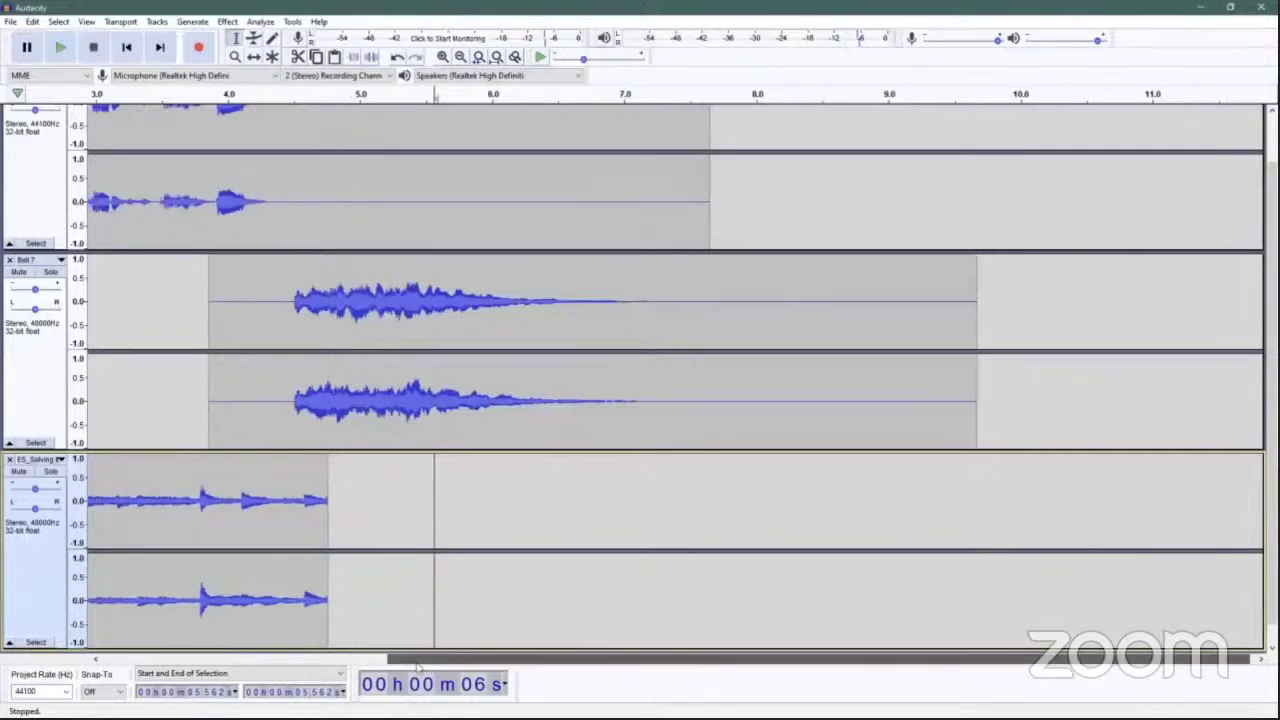
{"action": "scroll", "coordinate": [400, 204], "scroll_direction": "left", "scroll_amount": 10}
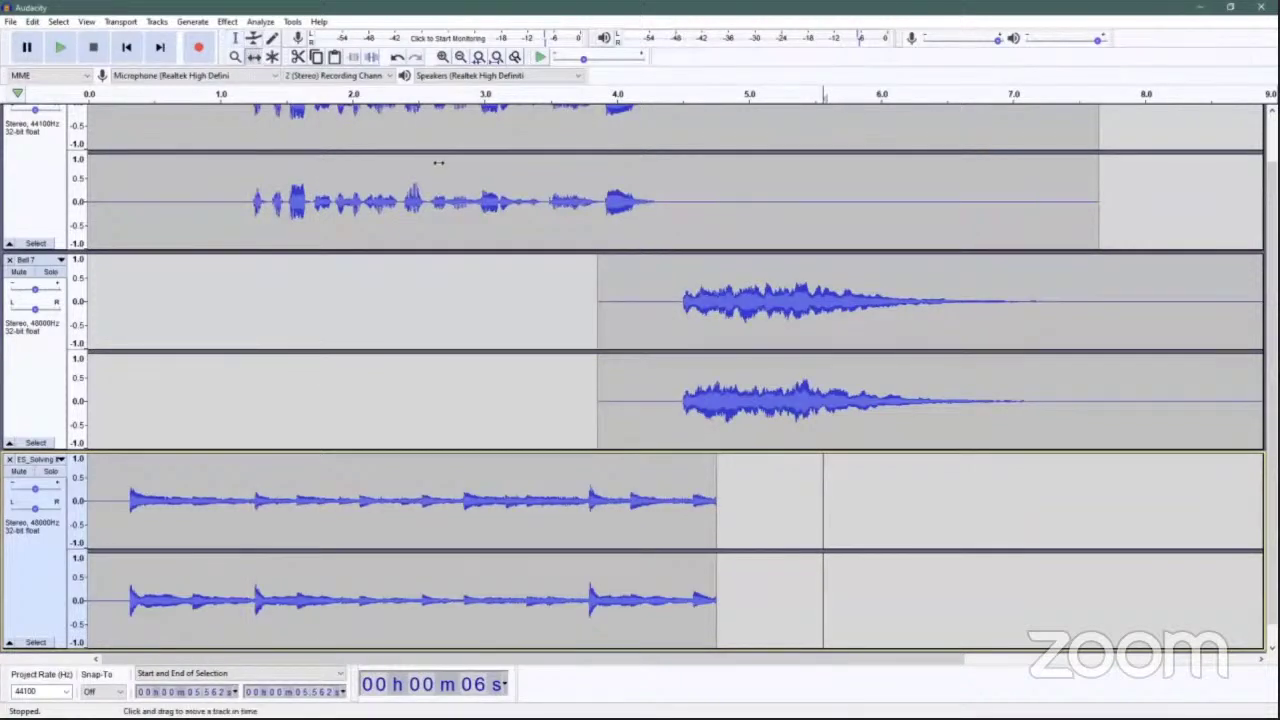
Time-shift the speech clip to start at about 2.1 s and the bell clip to start at about 6.1 s
{"action": "left_click_drag", "start_coordinate": [440, 163], "coordinate": [740, 201]}
{"action": "scroll", "coordinate": [652, 283], "scroll_direction": "up", "scroll_amount": 2}
{"action": "left_click_drag", "start_coordinate": [645, 348], "coordinate": [929, 349]}
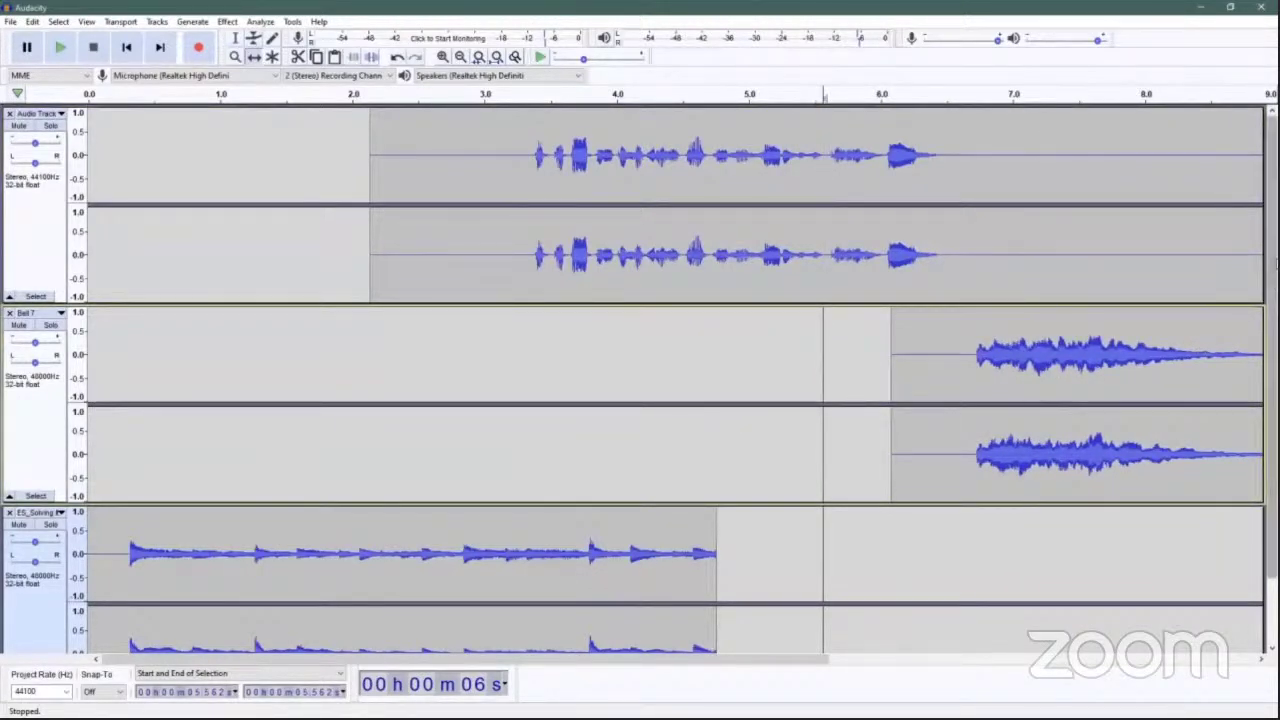
Lower the whole music clip's volume to about half with the Envelope tool, placing a control point at about 3.25 s
{"action": "left_click_drag", "start_coordinate": [1272, 302], "coordinate": [1272, 329]}
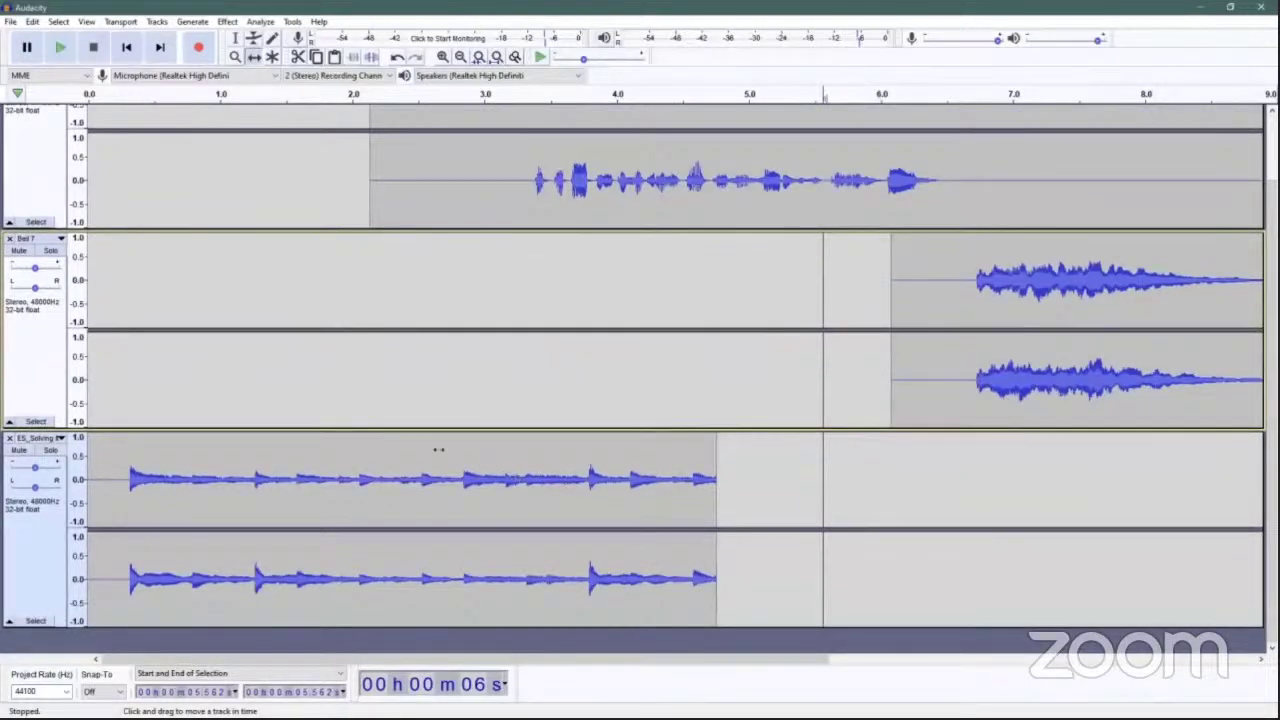
{"action": "left_click", "coordinate": [438, 450]}
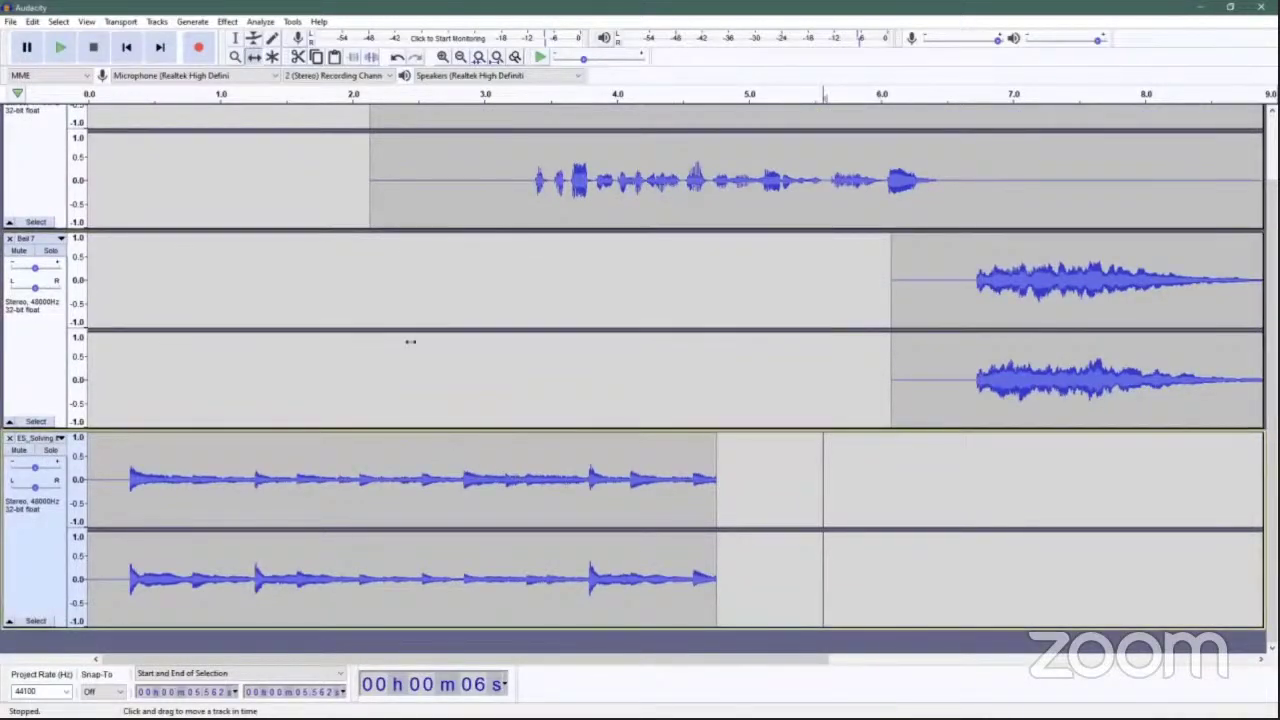
{"action": "left_click", "coordinate": [254, 55]}
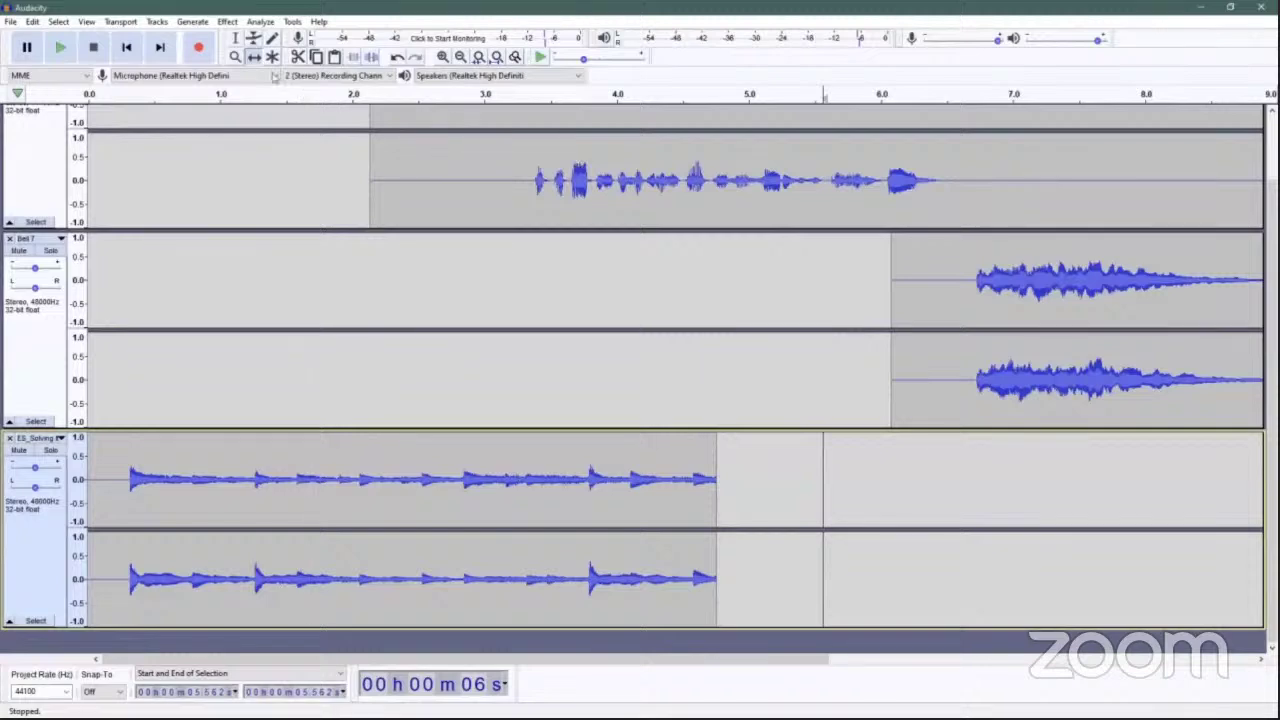
{"action": "key", "text": "ctrl+a"}
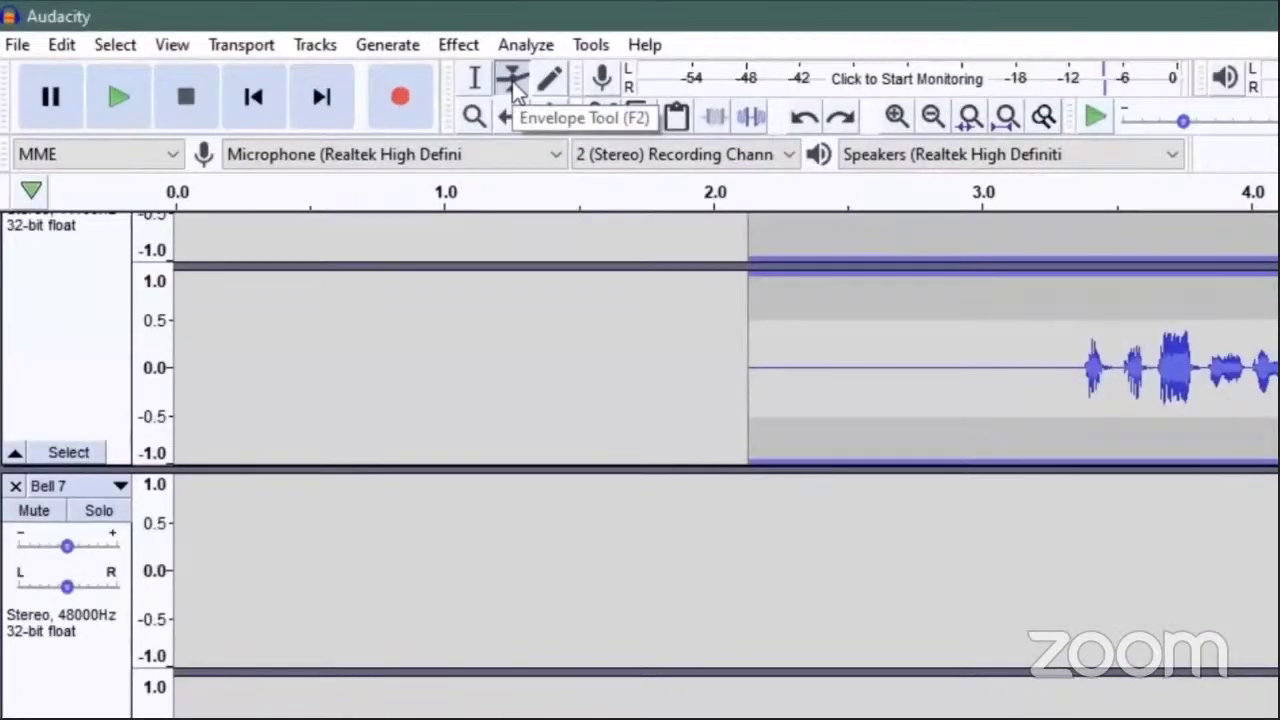
{"action": "left_click", "coordinate": [514, 84]}
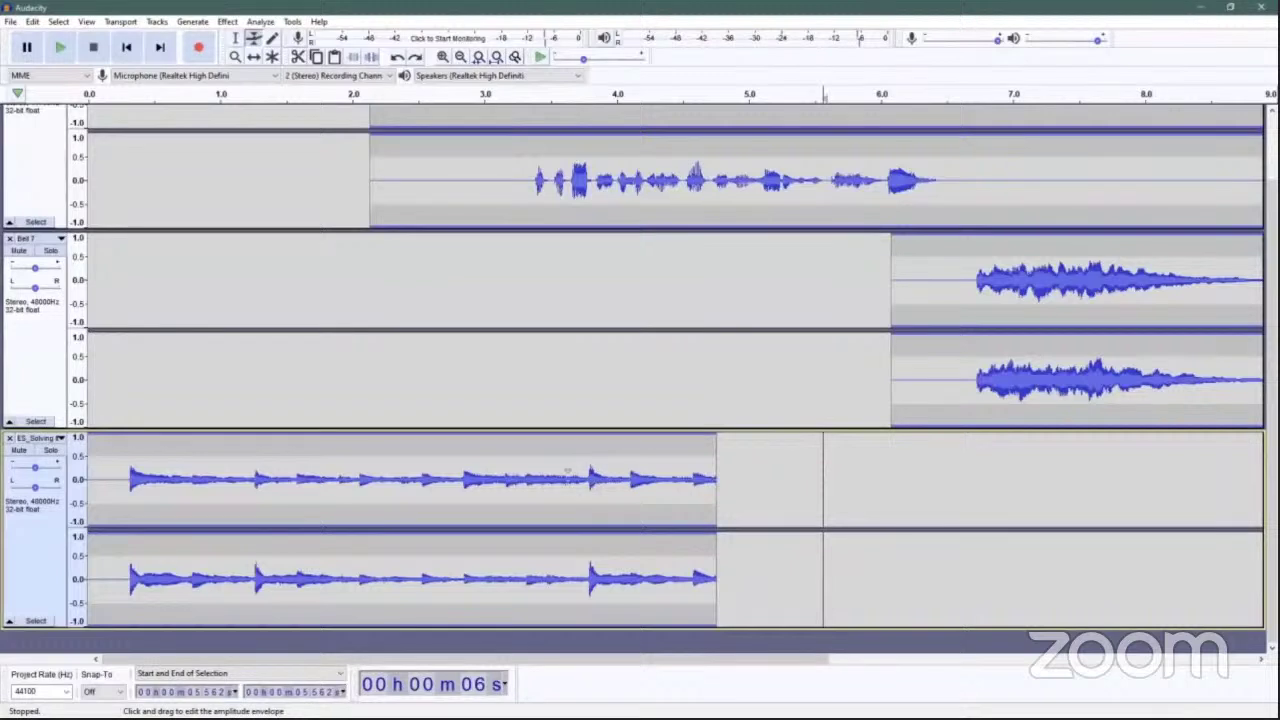
{"action": "left_click", "coordinate": [515, 476]}
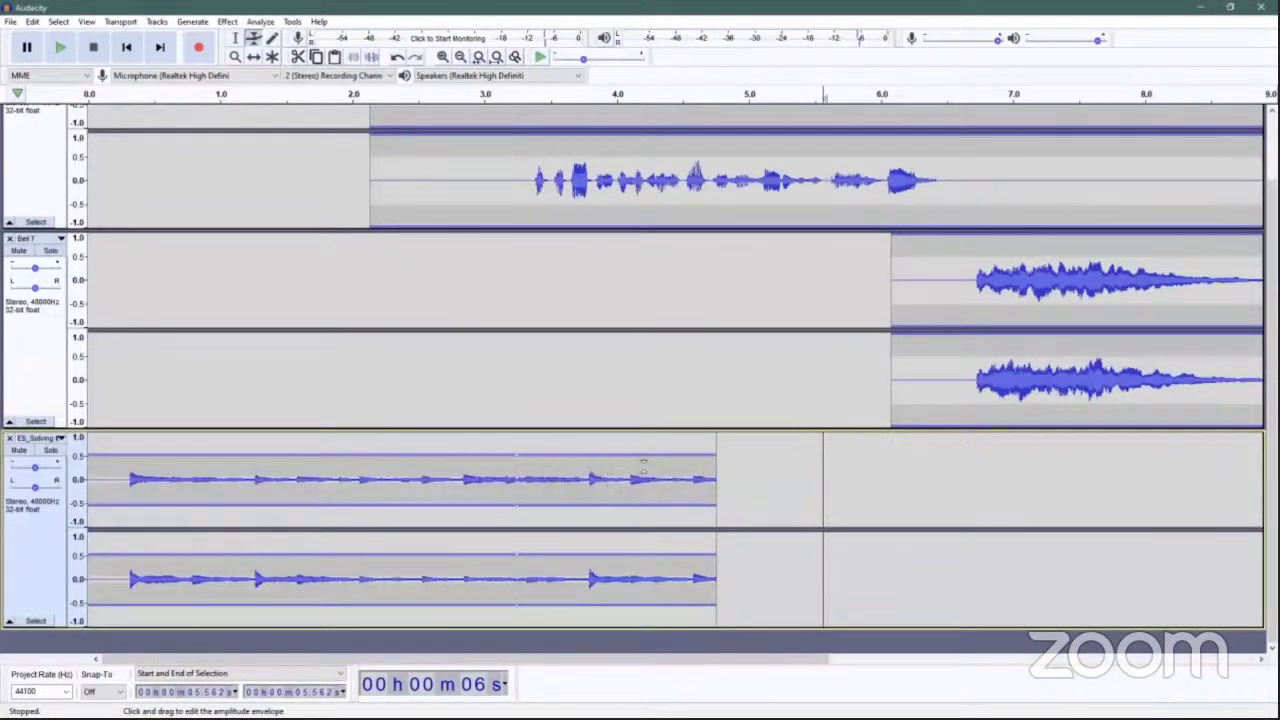
Fade the music out gradually from about 3.25 s to the clip's end with envelope points, and play back the mix
{"action": "left_click_drag", "start_coordinate": [659, 462], "coordinate": [694, 491]}
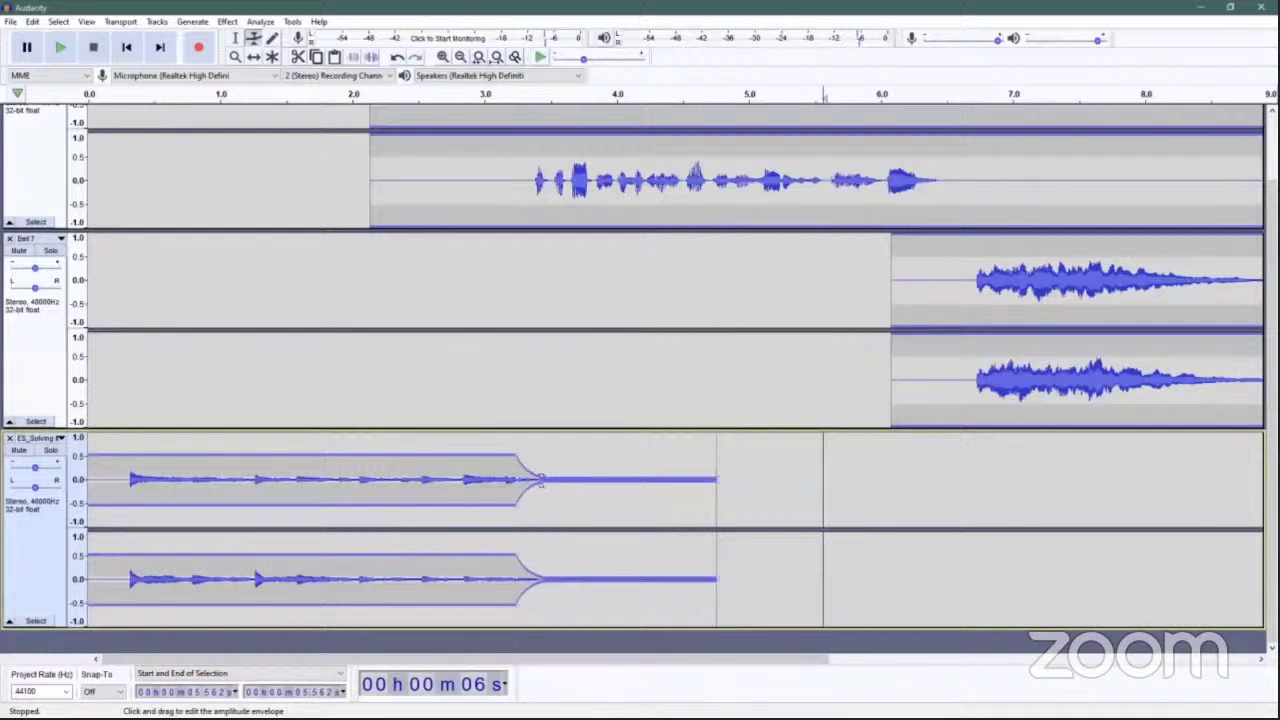
{"action": "left_click_drag", "start_coordinate": [539, 479], "coordinate": [714, 481]}
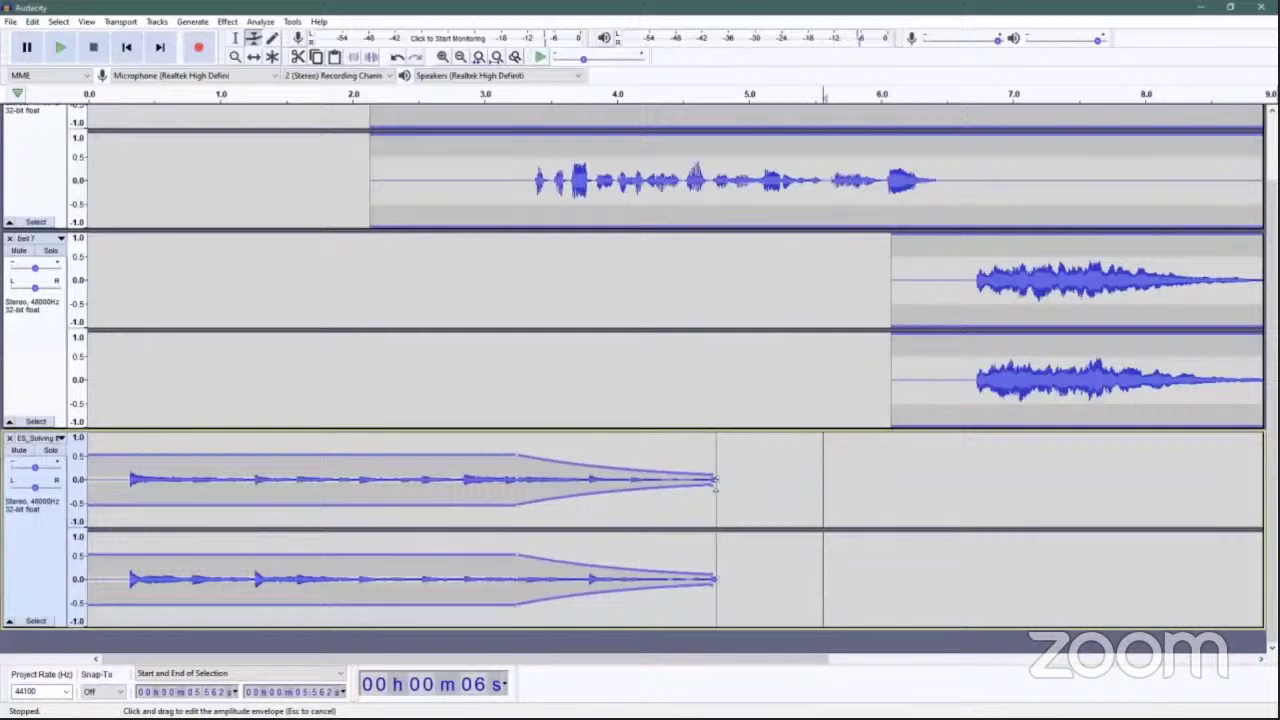
{"action": "key", "text": "Escape"}
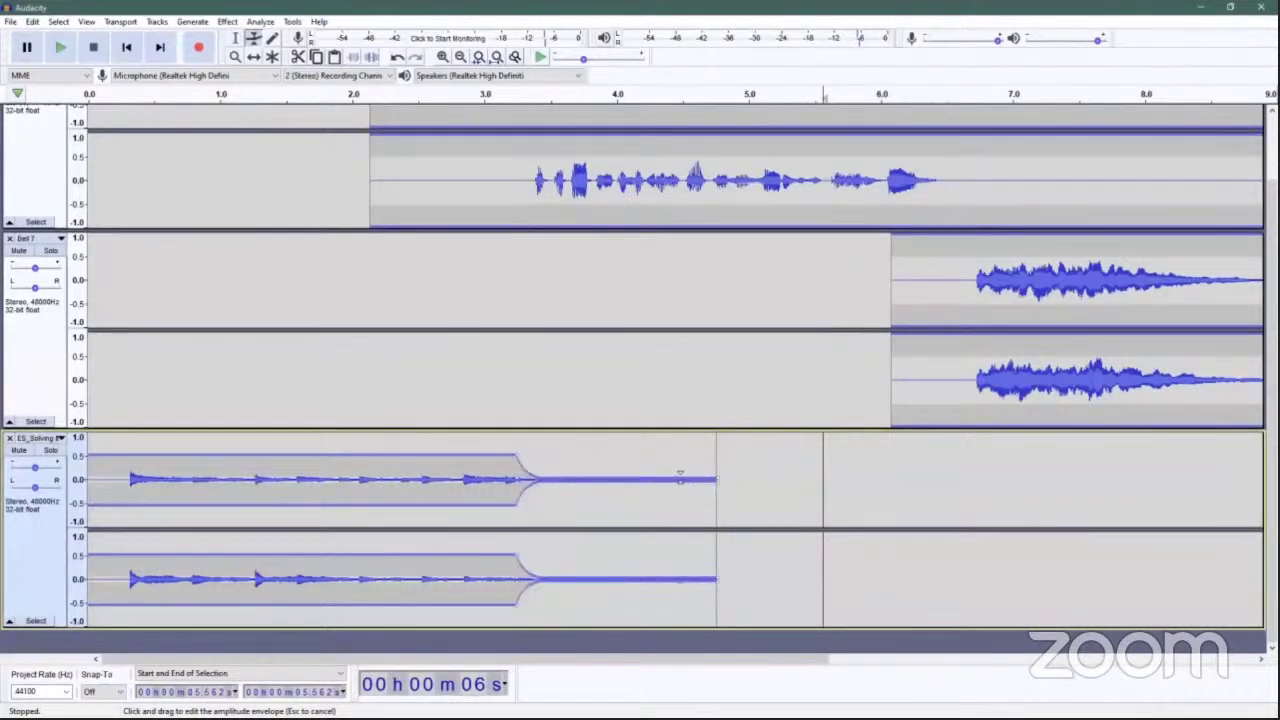
{"action": "mouse_move", "coordinate": [694, 479]}
{"action": "left_mouse_down"}
{"action": "mouse_move", "coordinate": [734, 477]}
{"action": "mouse_move", "coordinate": [716, 479]}
{"action": "left_mouse_up"}
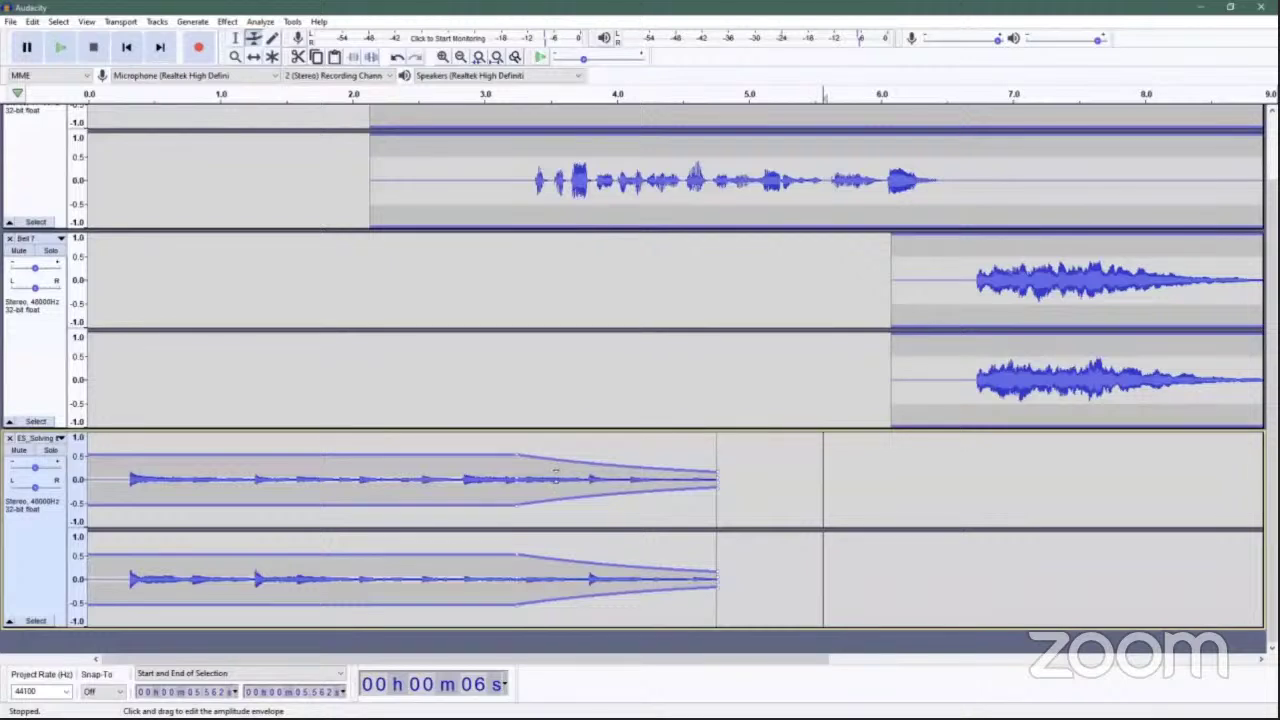
{"action": "left_click_drag", "start_coordinate": [556, 471], "coordinate": [698, 472]}
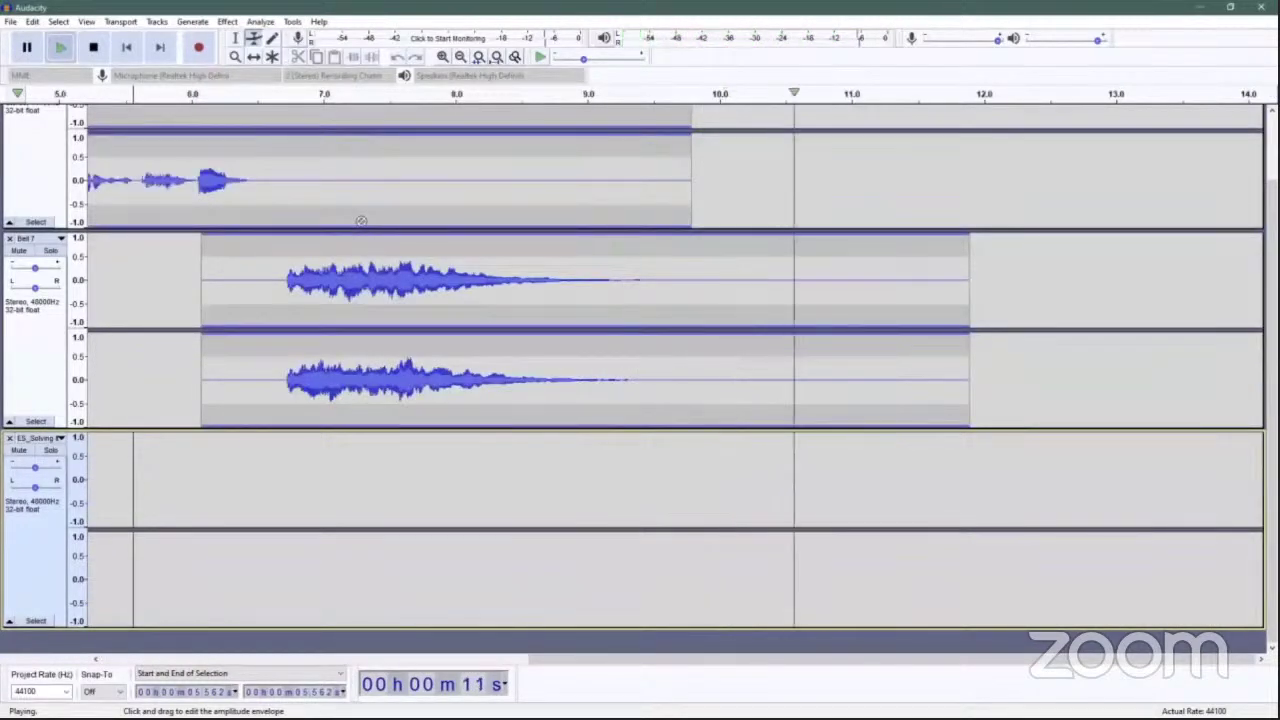
{"action": "key", "text": "space"}
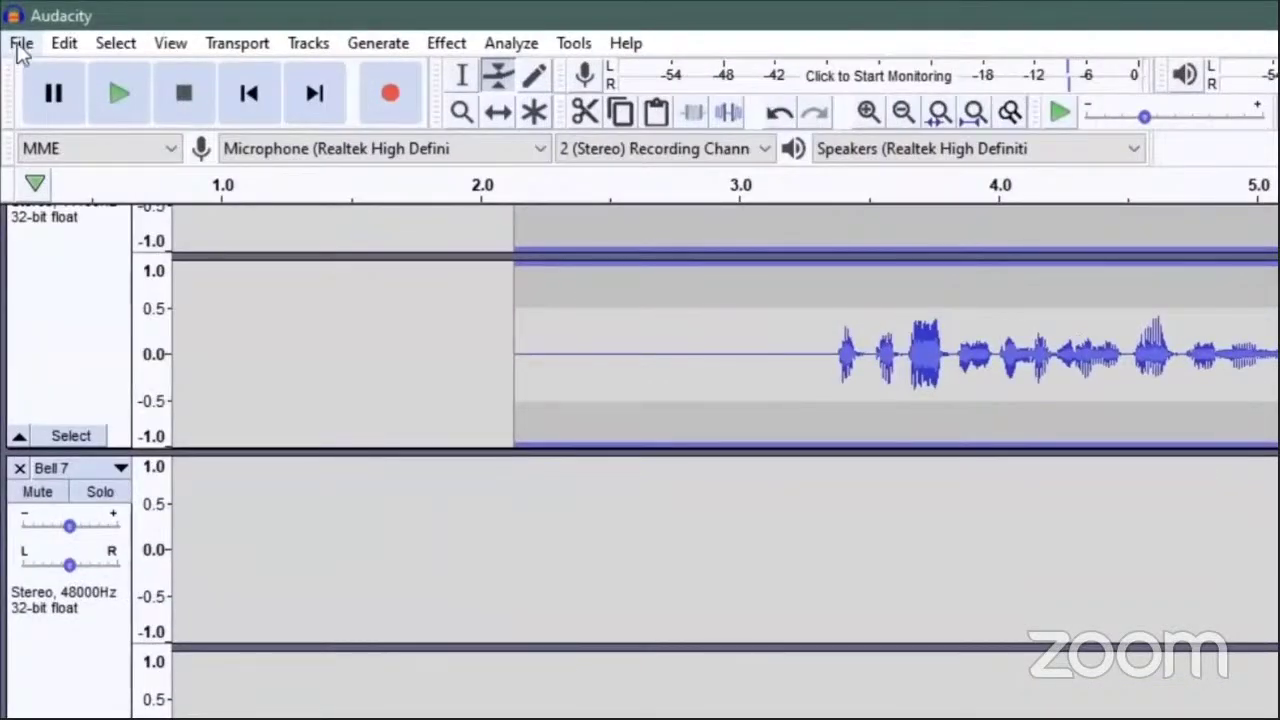
Start exporting the mix as MP3 and choose the Audacity Projects folder in the Music library as the destination
{"action": "left_click", "coordinate": [21, 44]}
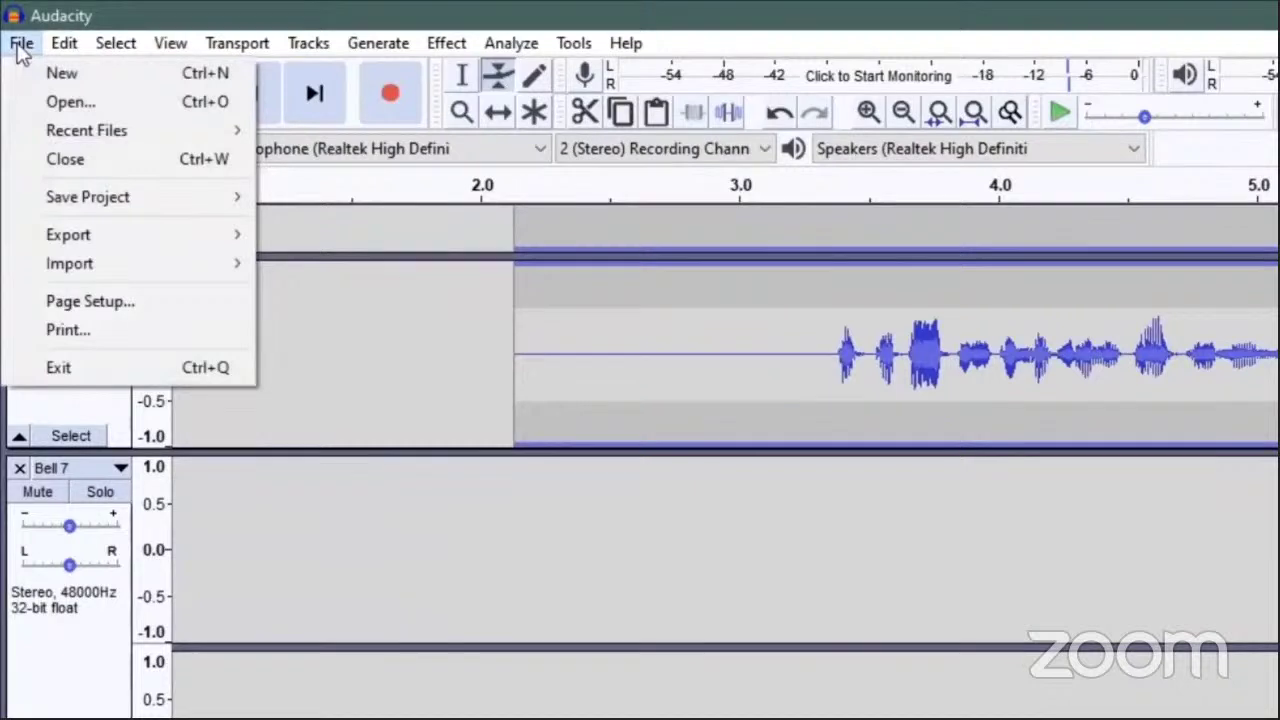
{"action": "mouse_move", "coordinate": [36, 244]}
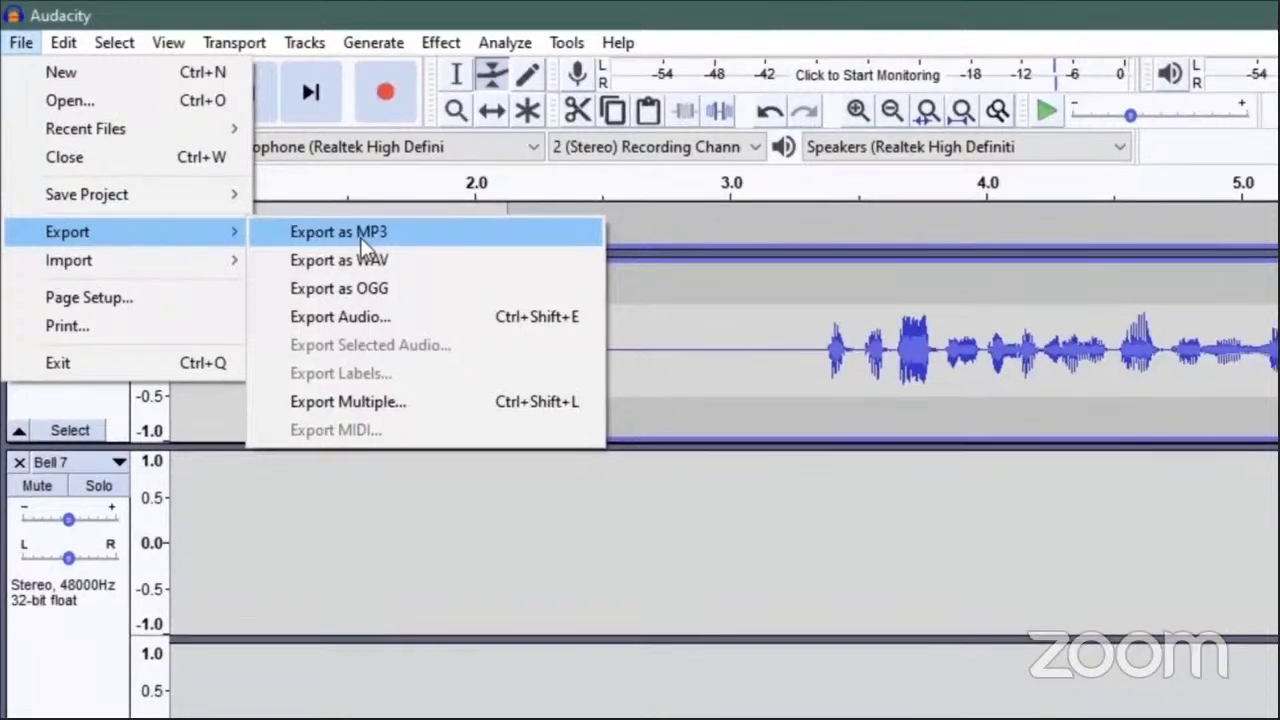
{"action": "left_click", "coordinate": [362, 239]}
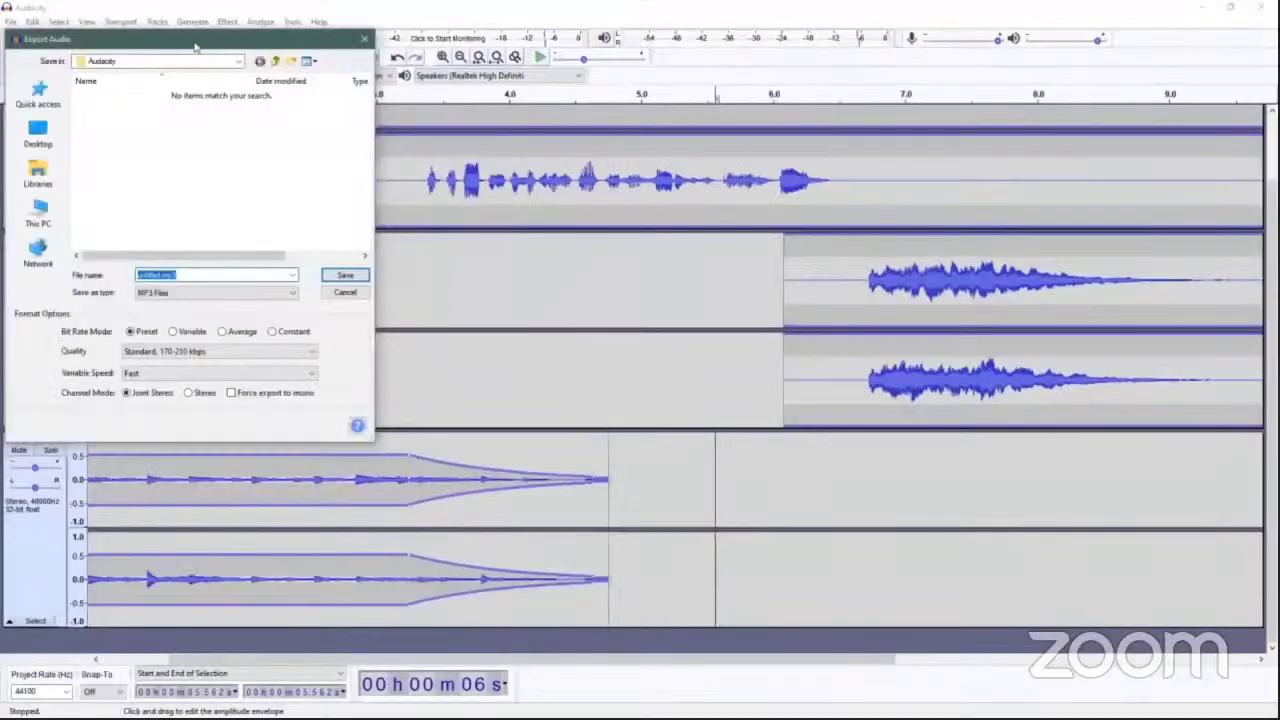
{"action": "left_click_drag", "start_coordinate": [196, 40], "coordinate": [478, 168]}
{"action": "left_click", "coordinate": [321, 294]}
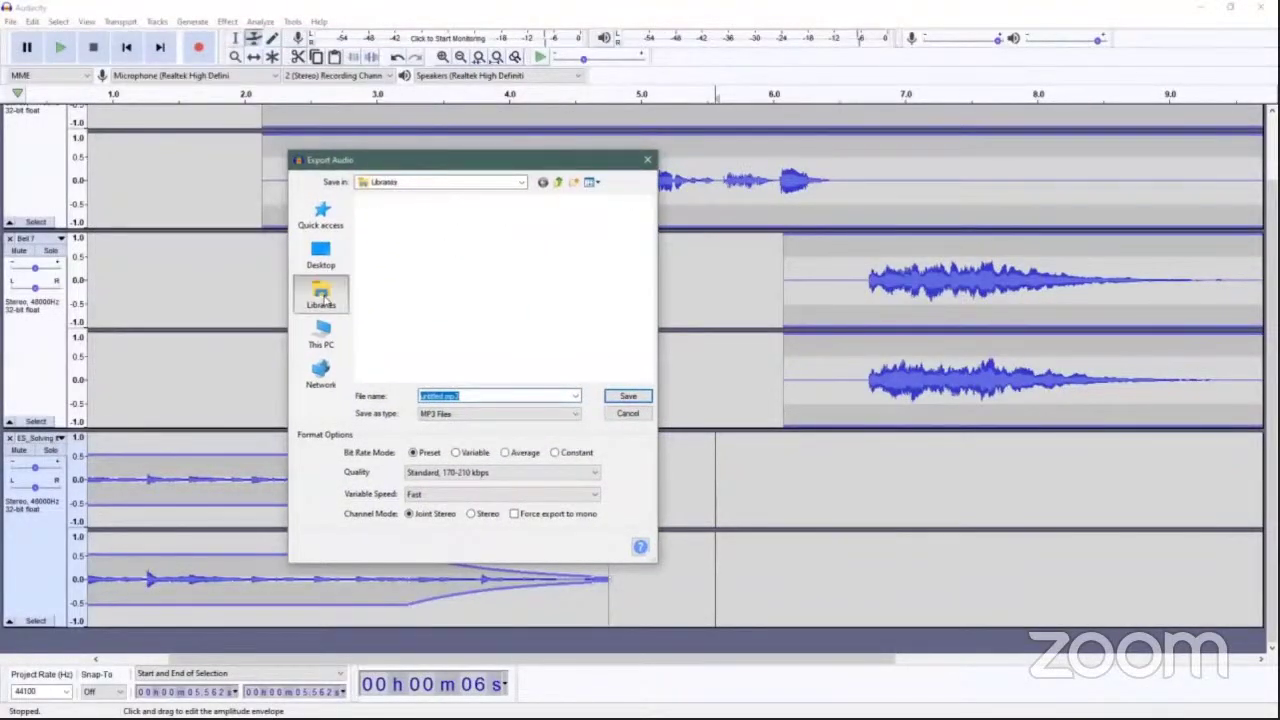
{"action": "double_click", "coordinate": [391, 263]}
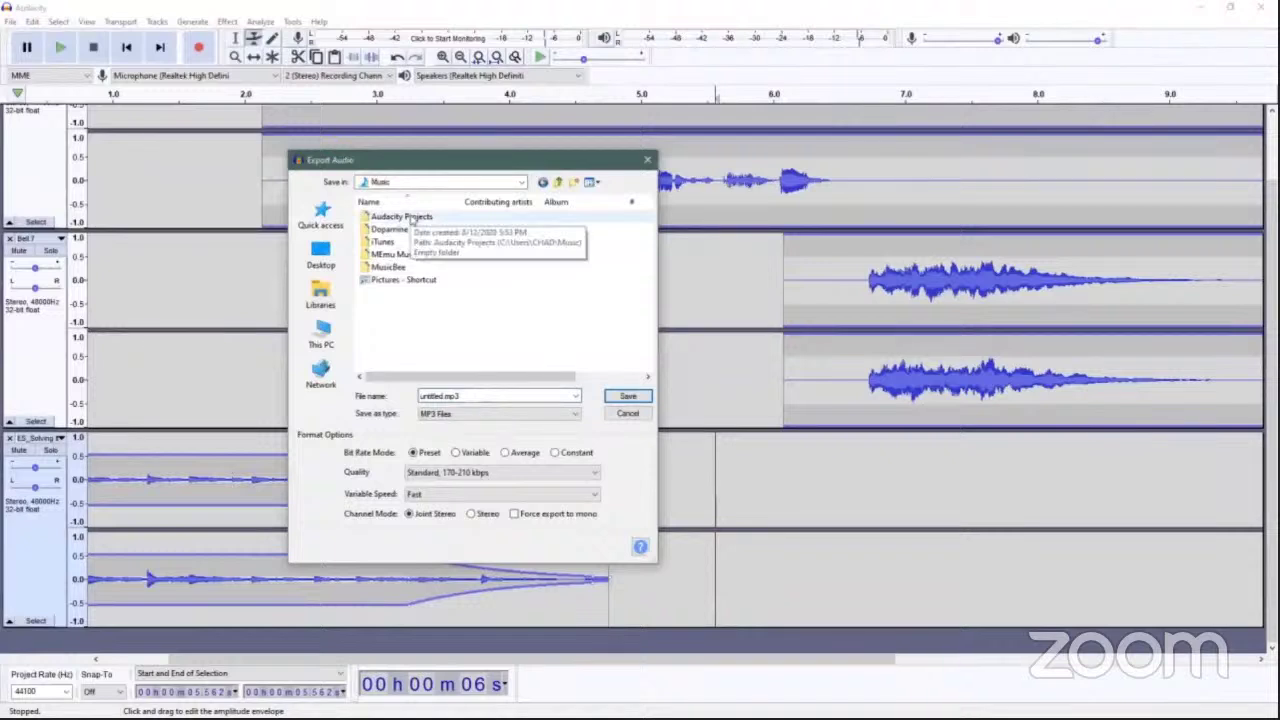
{"action": "double_click", "coordinate": [404, 218]}
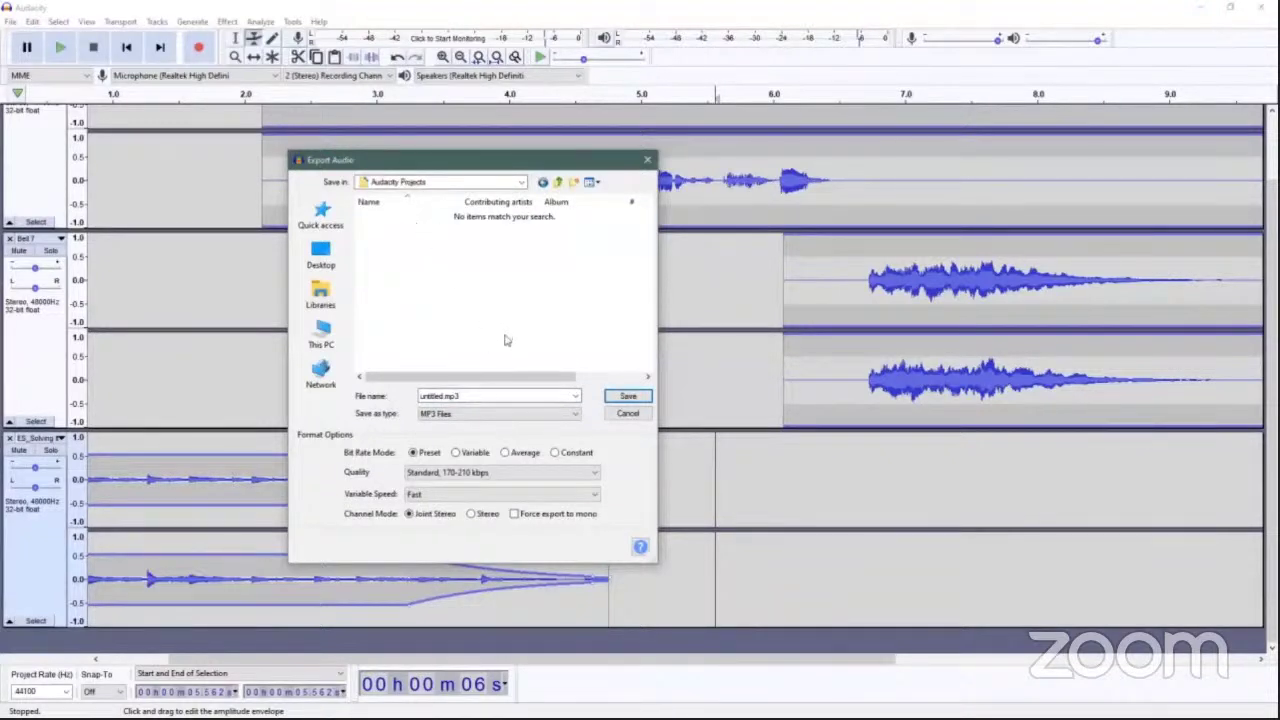
Export the file as Test, accepting the stereo mixdown and existing metadata tags, and play the exported MP3 in the media player
{"action": "double_click", "coordinate": [480, 397]}
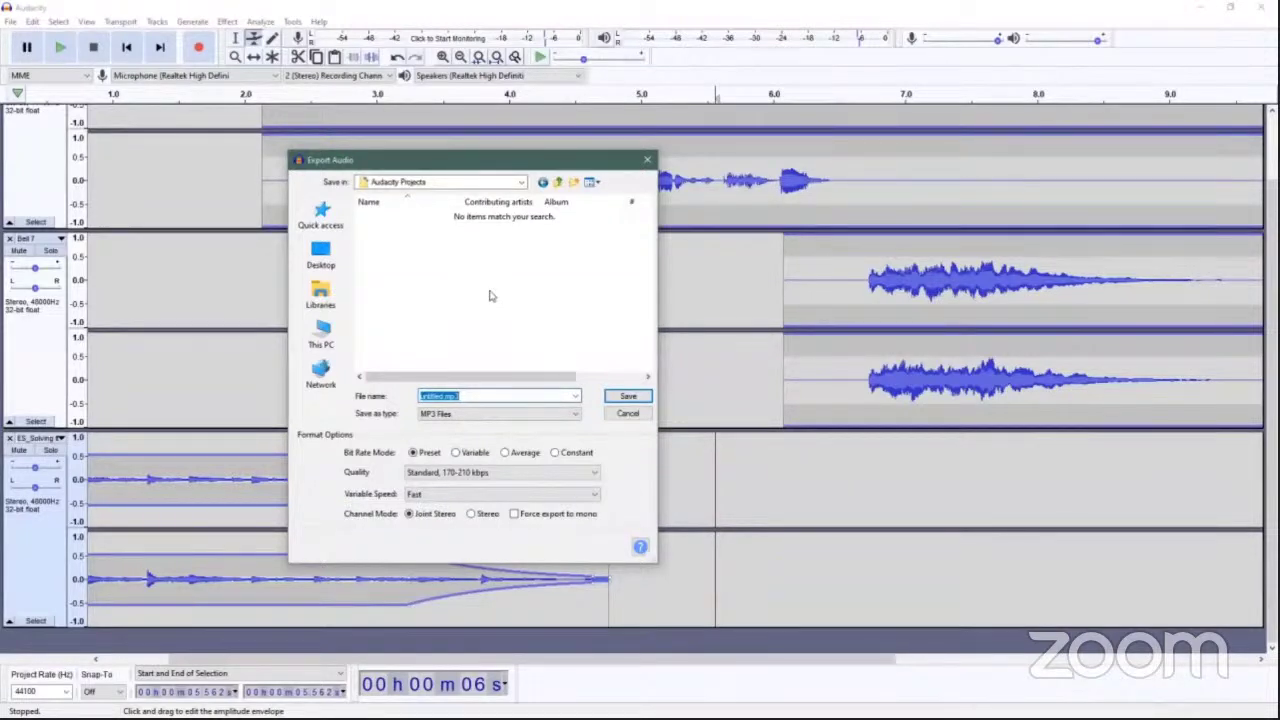
{"action": "type", "text": "Test"}
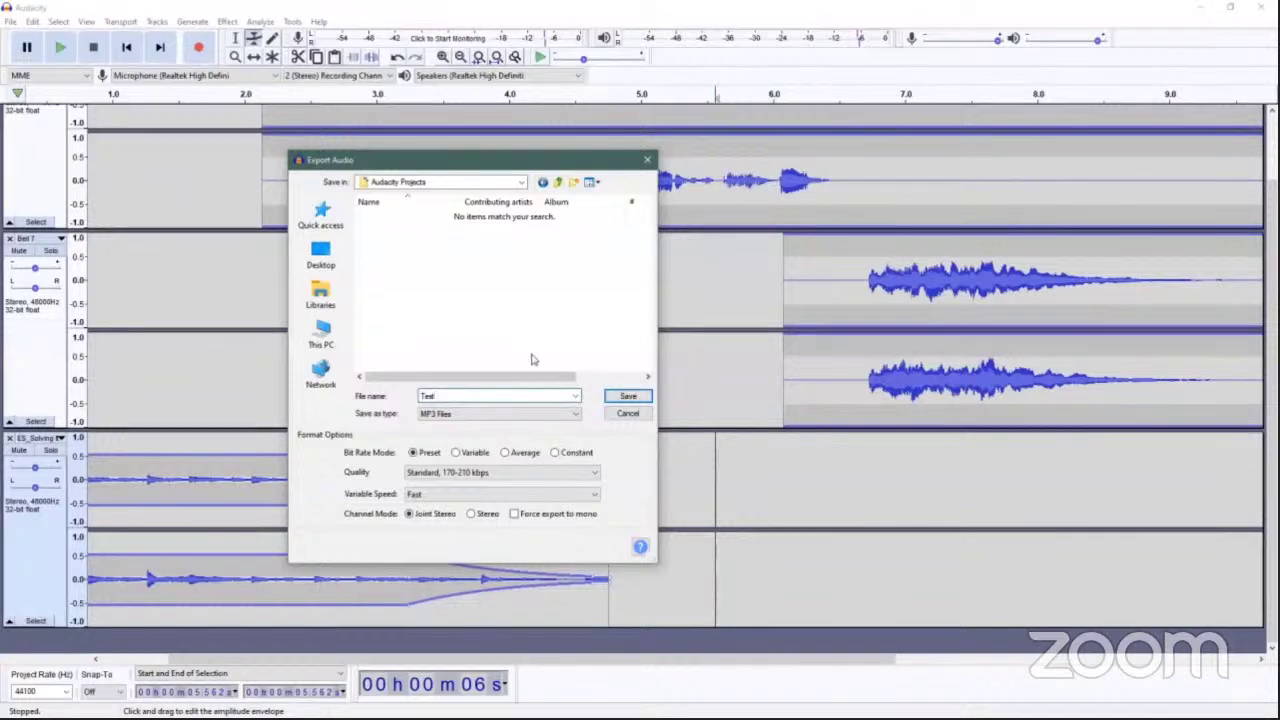
{"action": "left_click", "coordinate": [629, 397]}
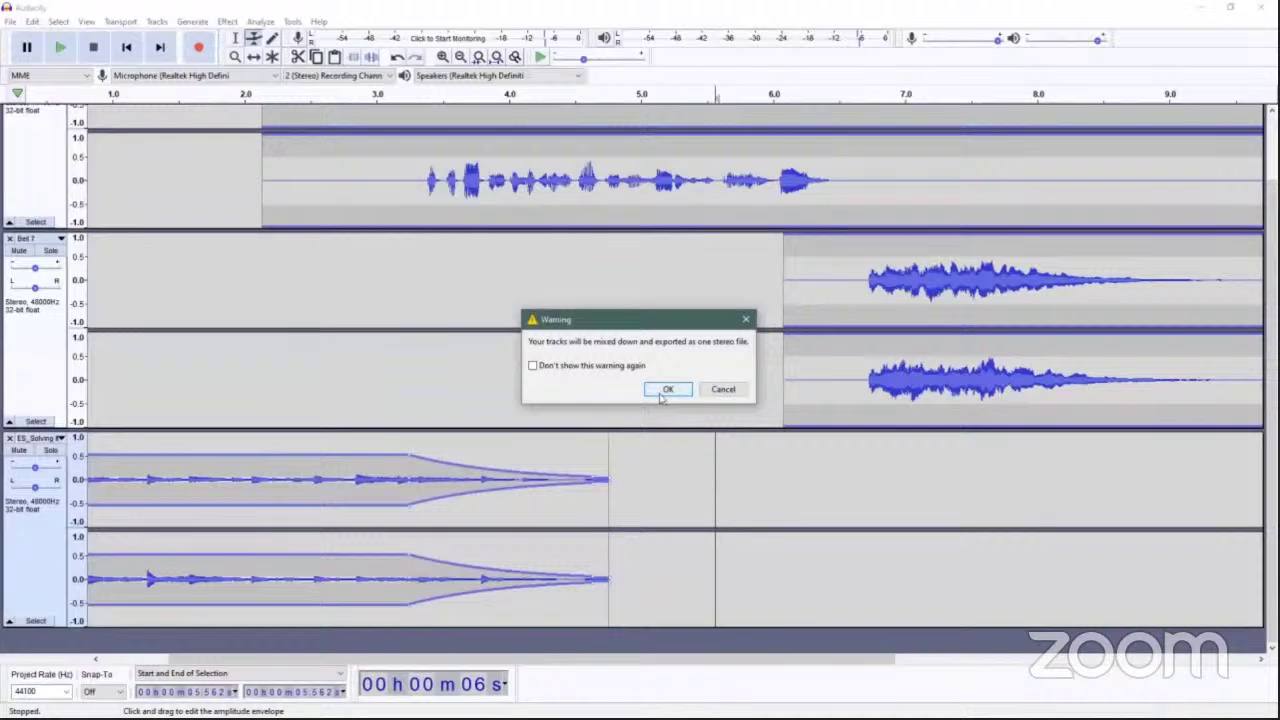
{"action": "left_click", "coordinate": [666, 390]}
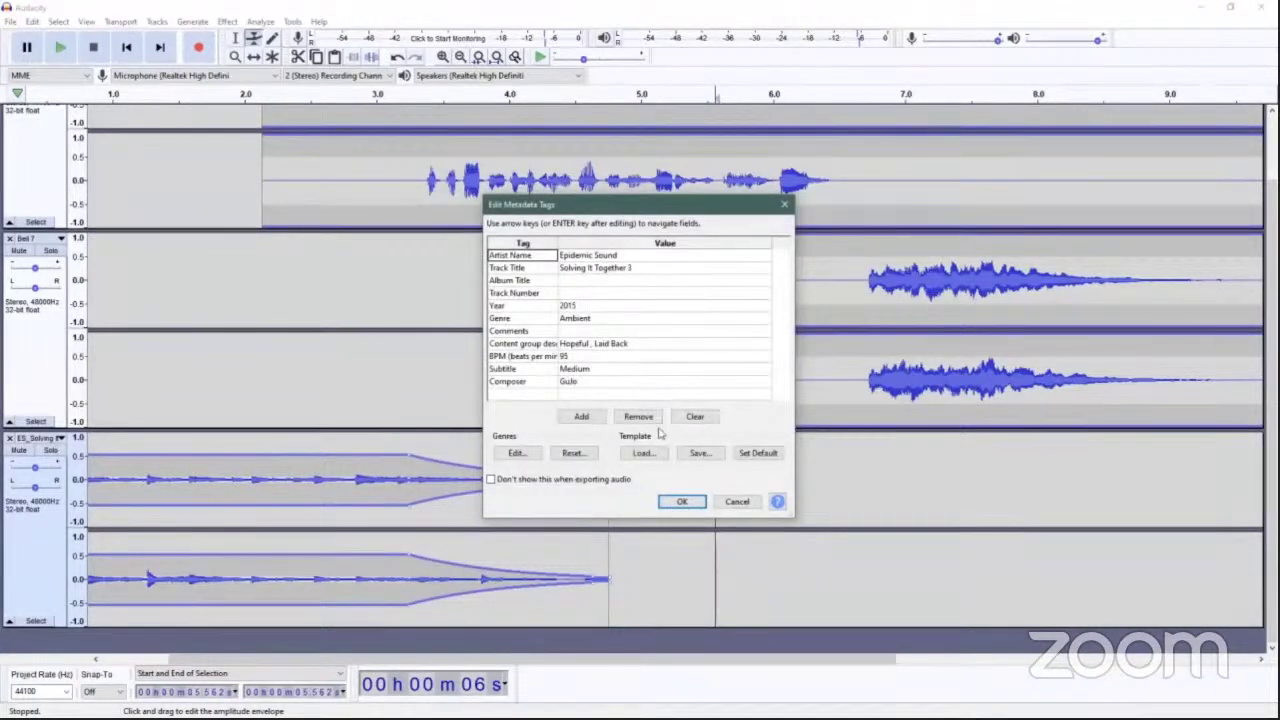
{"action": "left_click", "coordinate": [678, 503]}
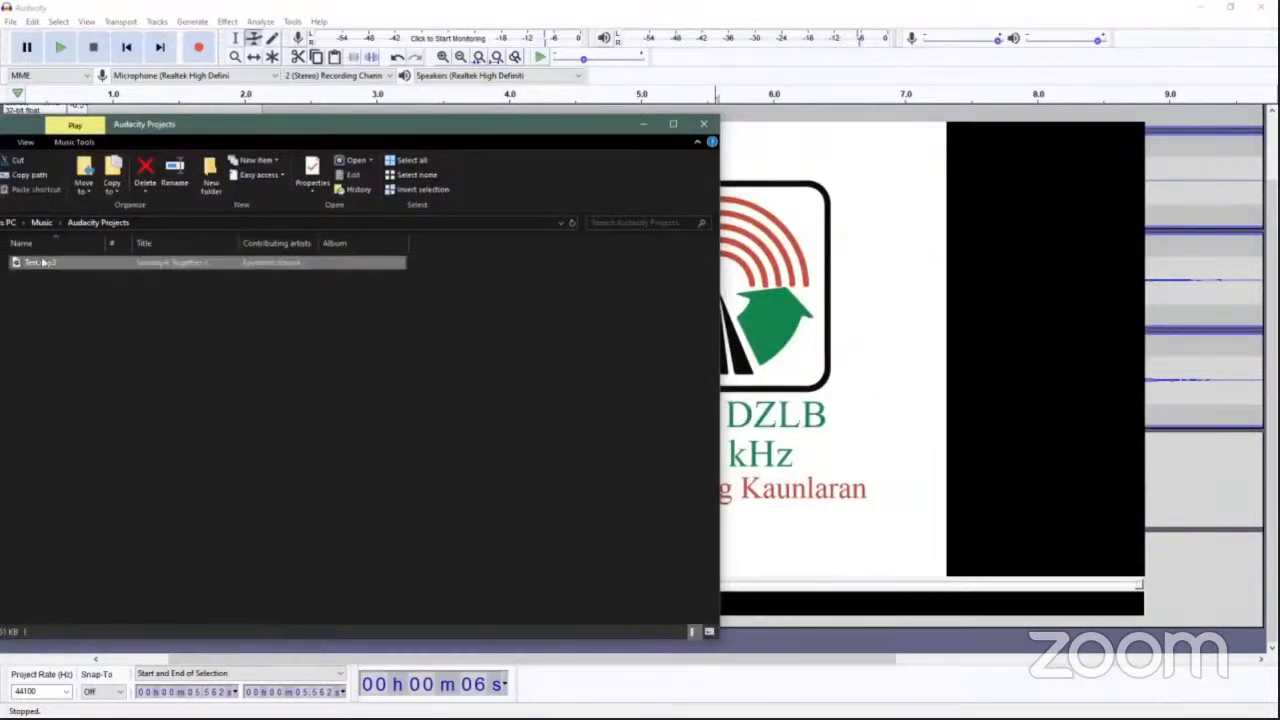
{"action": "left_click_drag", "start_coordinate": [853, 270], "coordinate": [808, 282]}
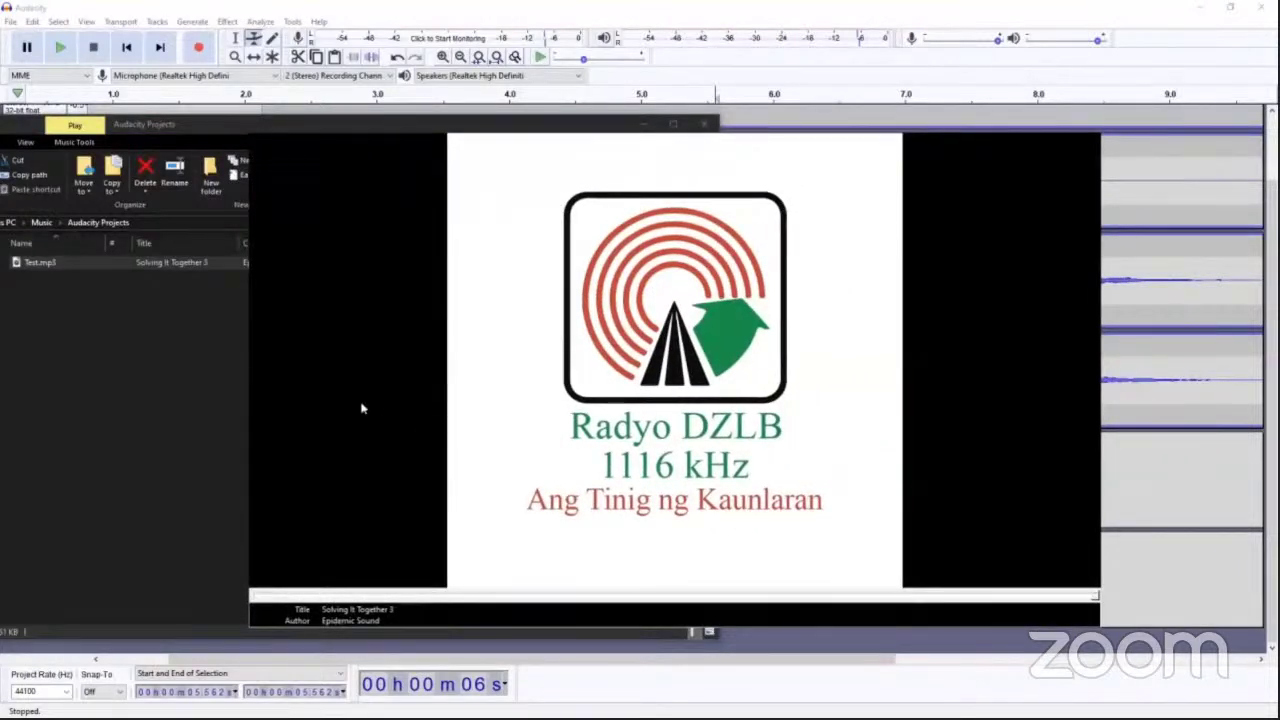